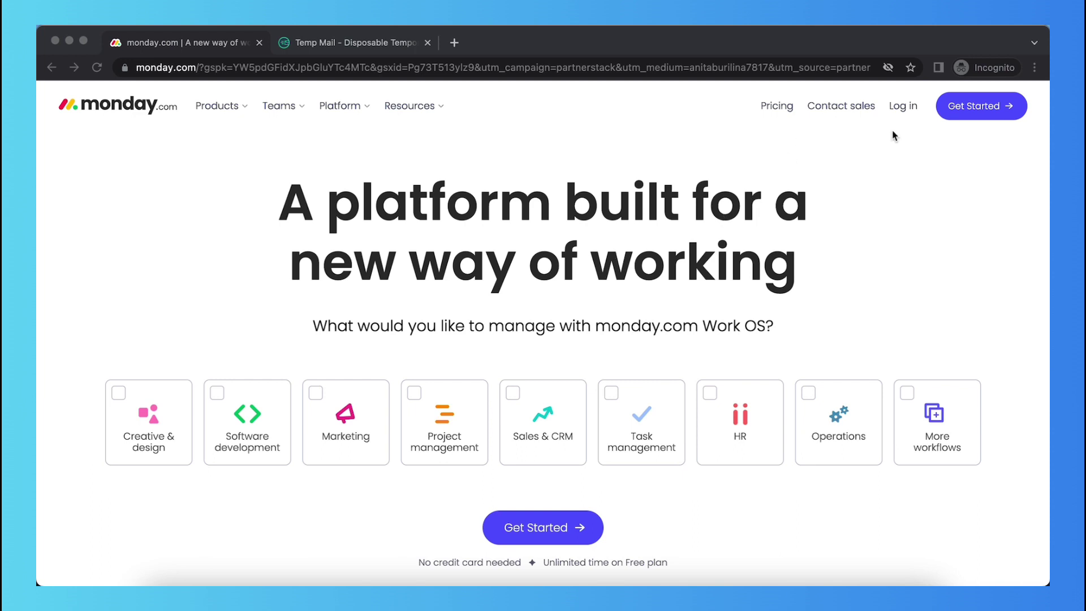
Start a free monday.com sign-up and submit the email address from the clipboard
{"action": "left_click", "coordinate": [966, 110]}
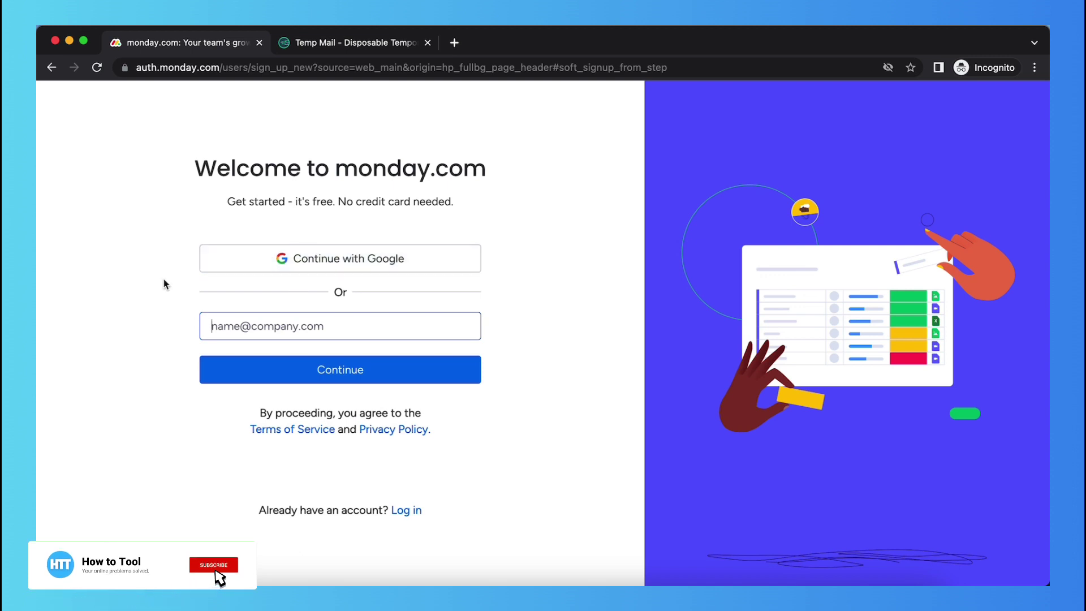
{"action": "key", "text": "super+v"}
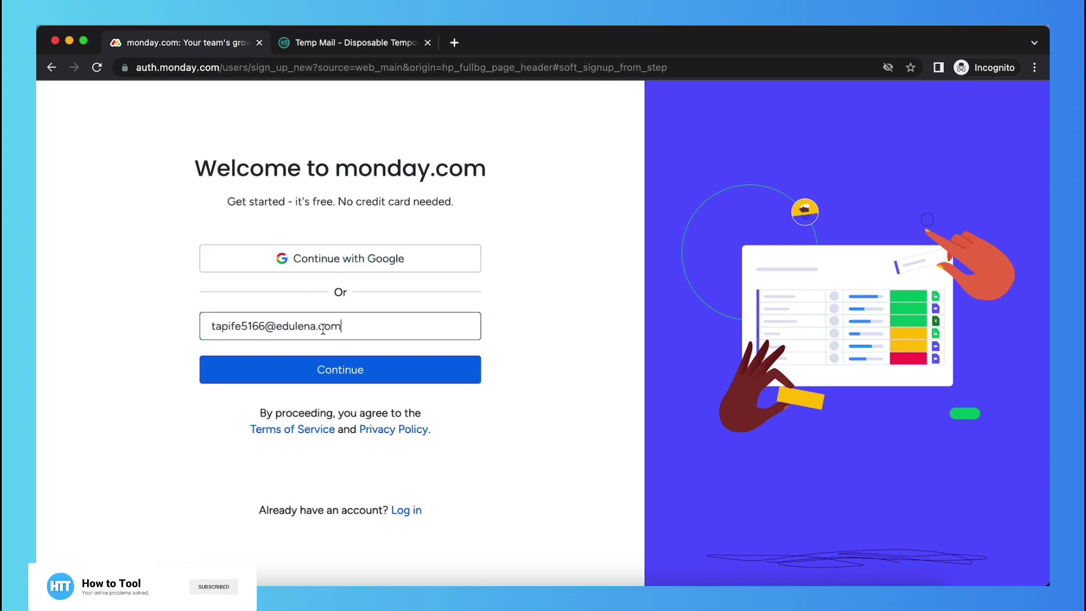
{"action": "left_click", "coordinate": [262, 382]}
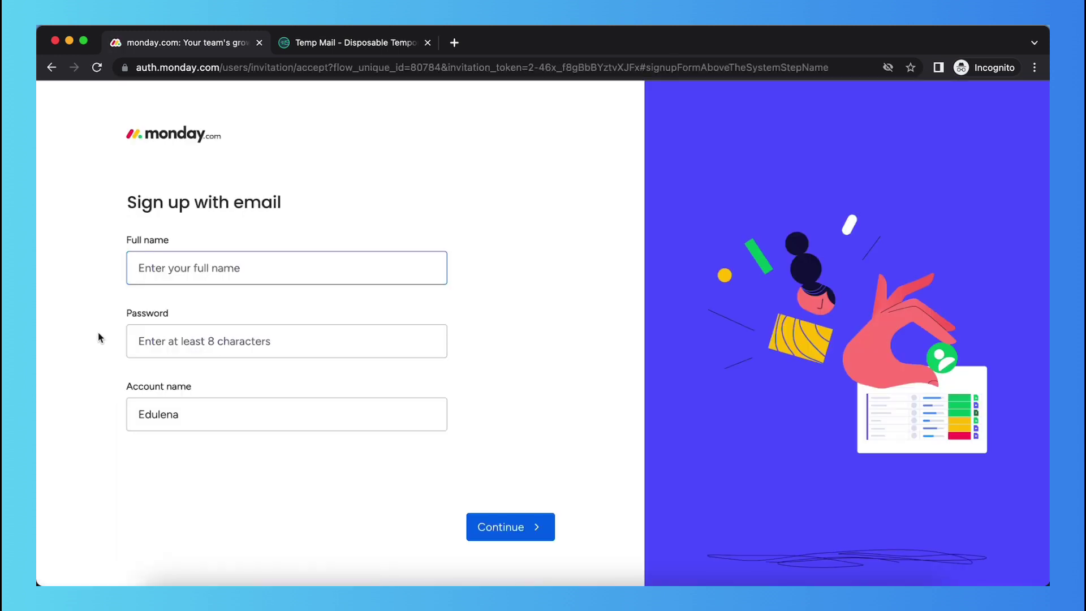
Enter the full name and an 8-plus character password, then start replacing the default account name
{"action": "type", "text": "How to T"}
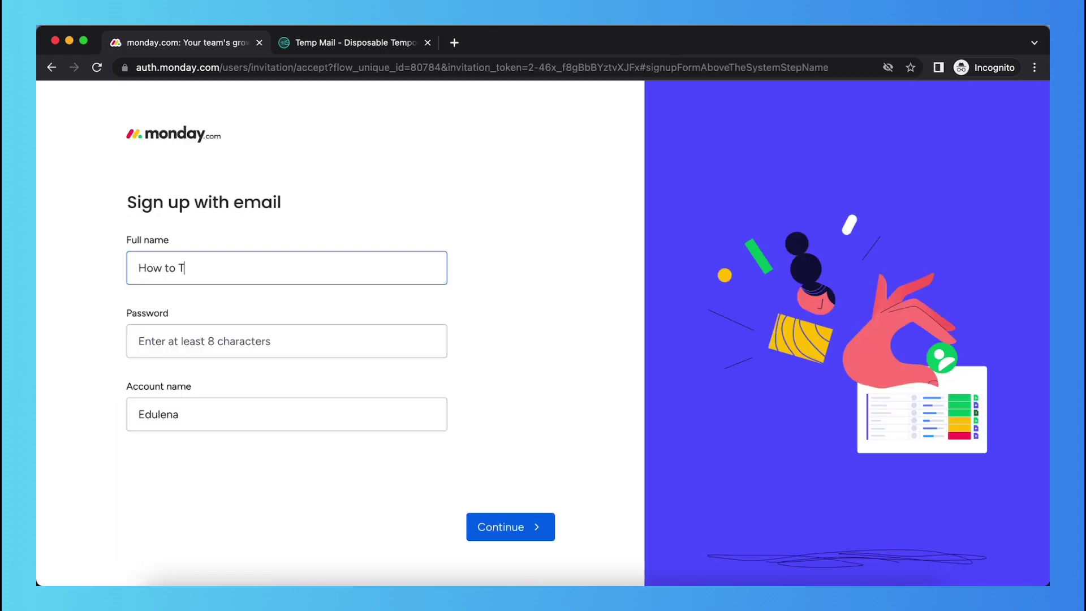
{"action": "type", "text": "ool"}
{"action": "key", "text": "Tab"}
{"action": "type", "text": "•••"}
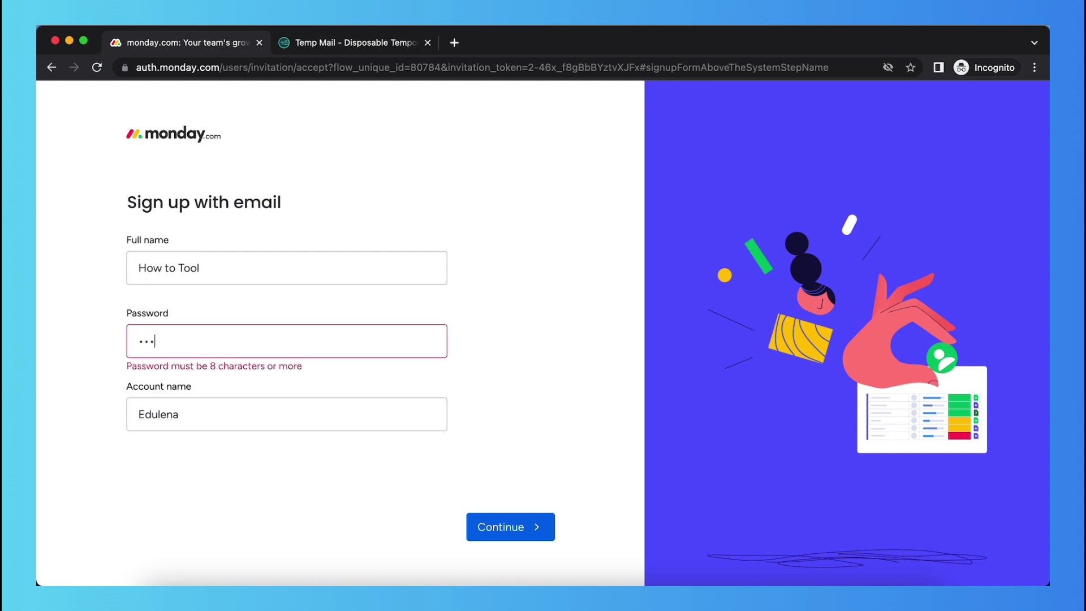
{"action": "key", "text": "BackSpace"}
{"action": "key", "text": "BackSpace"}
{"action": "type", "text": "•••••••"}
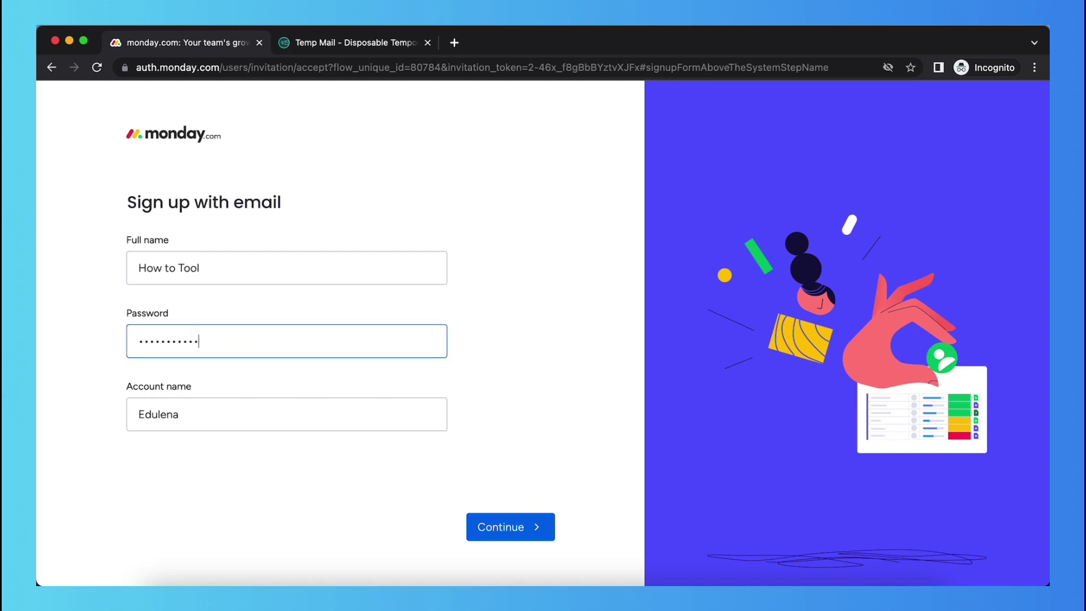
{"action": "double_click", "coordinate": [164, 413]}
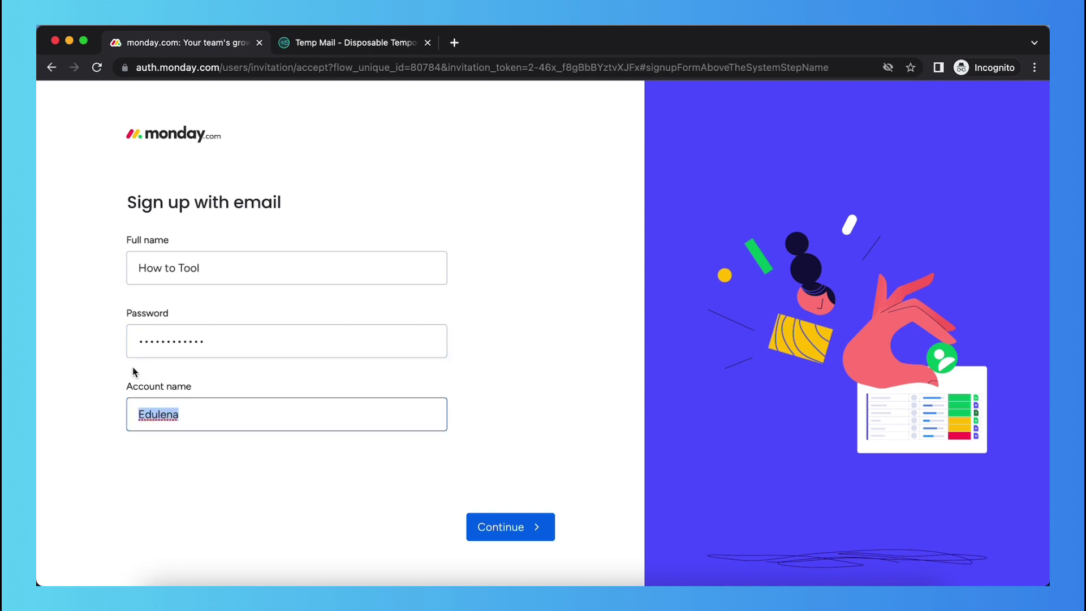
{"action": "type", "text": "How ot"}
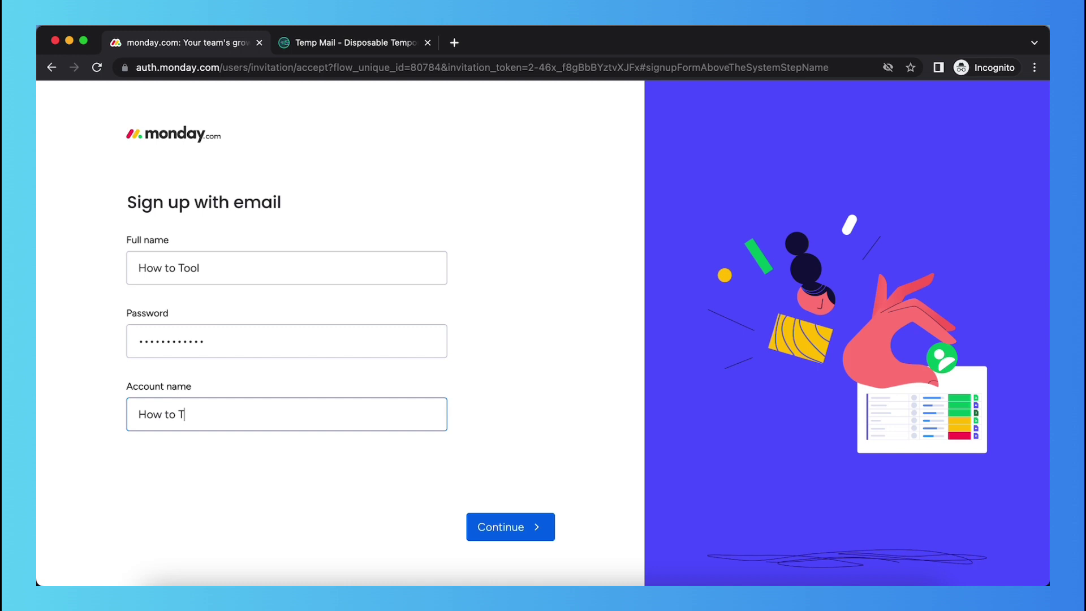
Submit the sign-up details, choose Personal use, and pass the remaining onboarding questions
{"action": "left_click", "coordinate": [534, 528]}
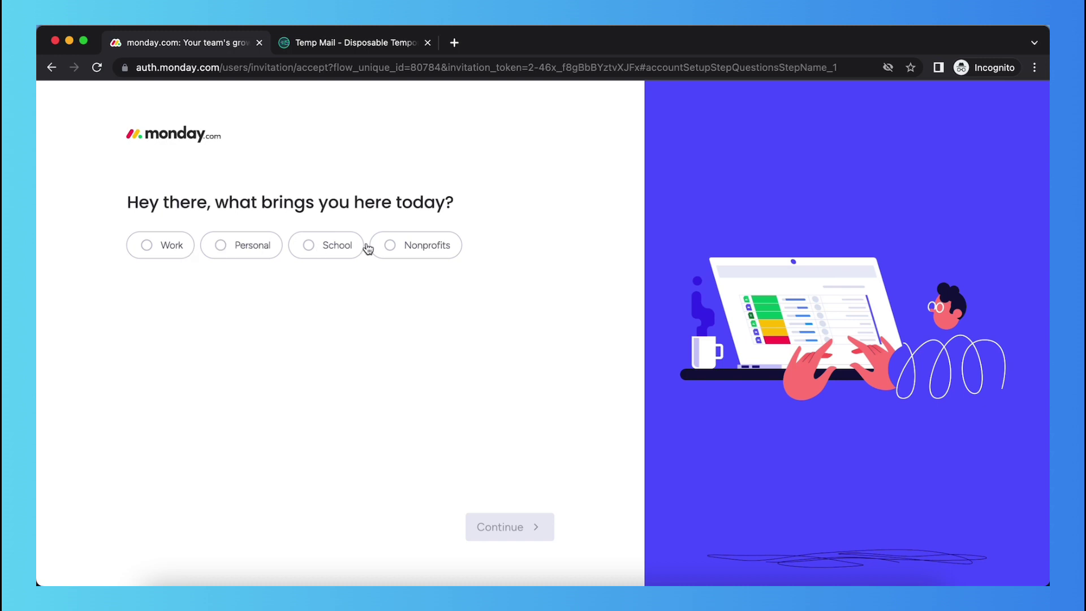
{"action": "left_click", "coordinate": [235, 246]}
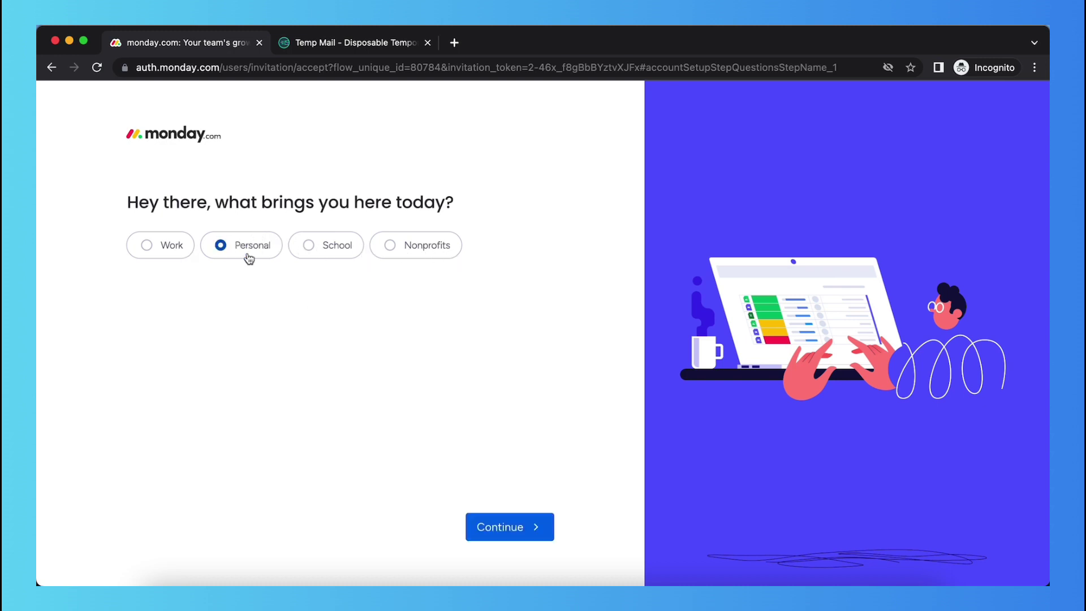
{"action": "left_click", "coordinate": [511, 525]}
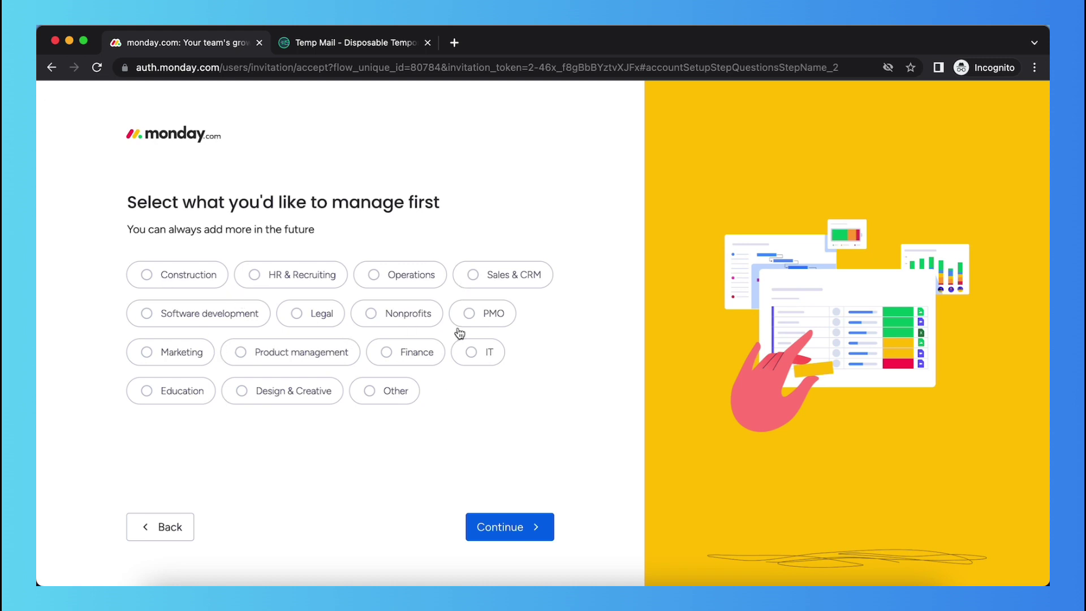
{"action": "left_click", "coordinate": [506, 526]}
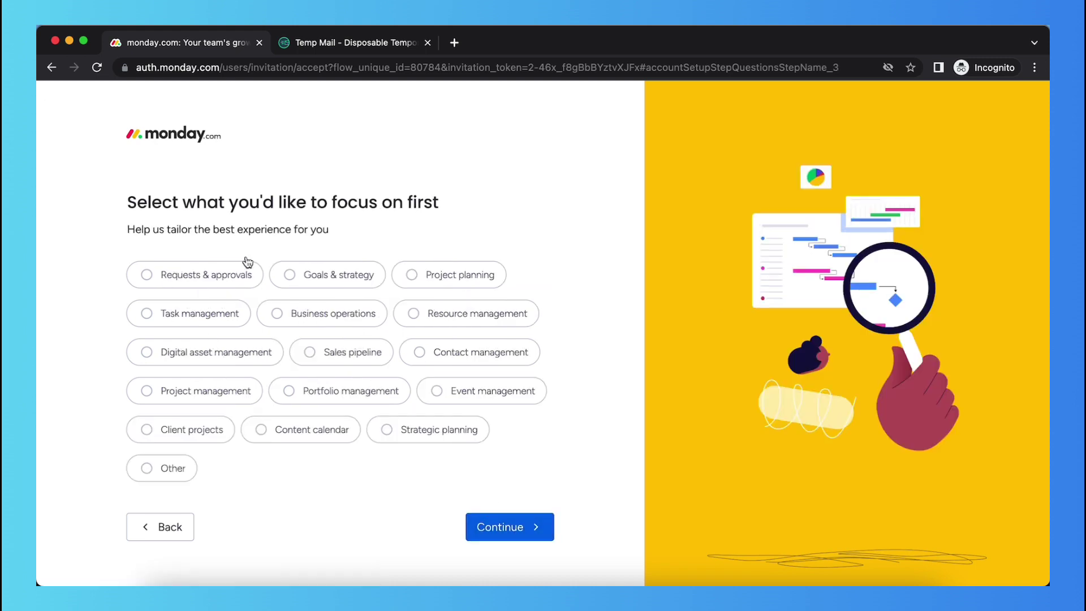
{"action": "left_click", "coordinate": [535, 523]}
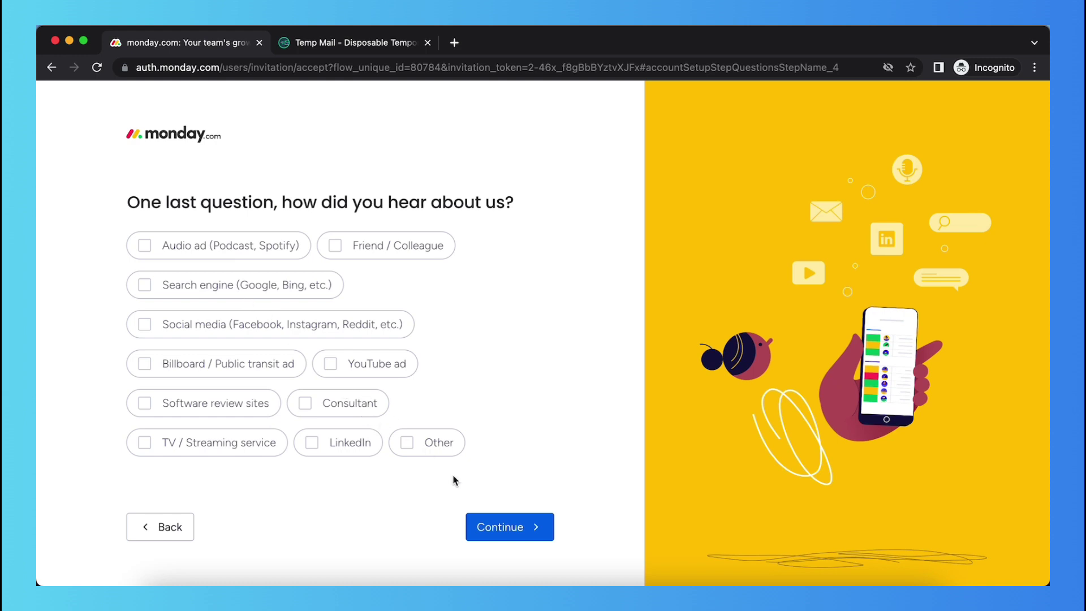
{"action": "left_click", "coordinate": [486, 519]}
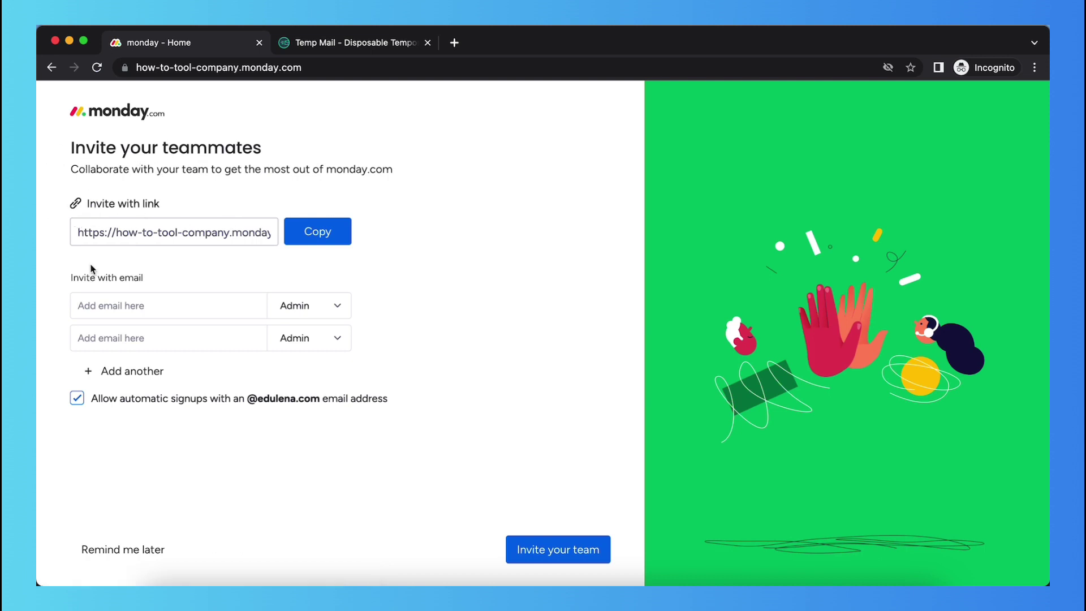
Skip inviting teammates for now, leaving both invitee roles as Admin
{"action": "left_click", "coordinate": [303, 310]}
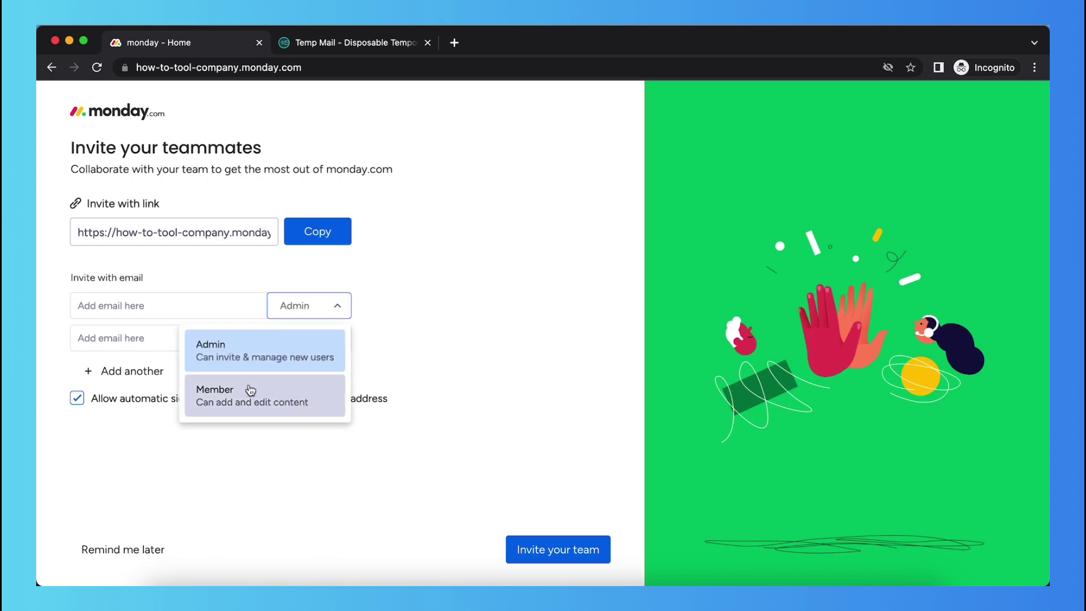
{"action": "left_click", "coordinate": [333, 311]}
{"action": "left_click", "coordinate": [337, 338]}
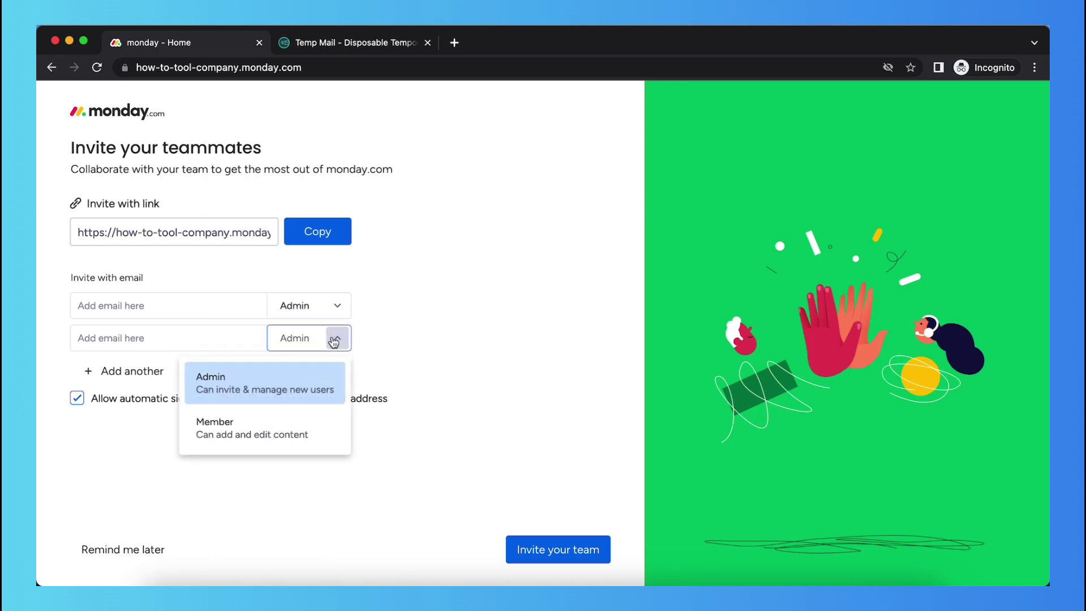
{"action": "left_click", "coordinate": [337, 338]}
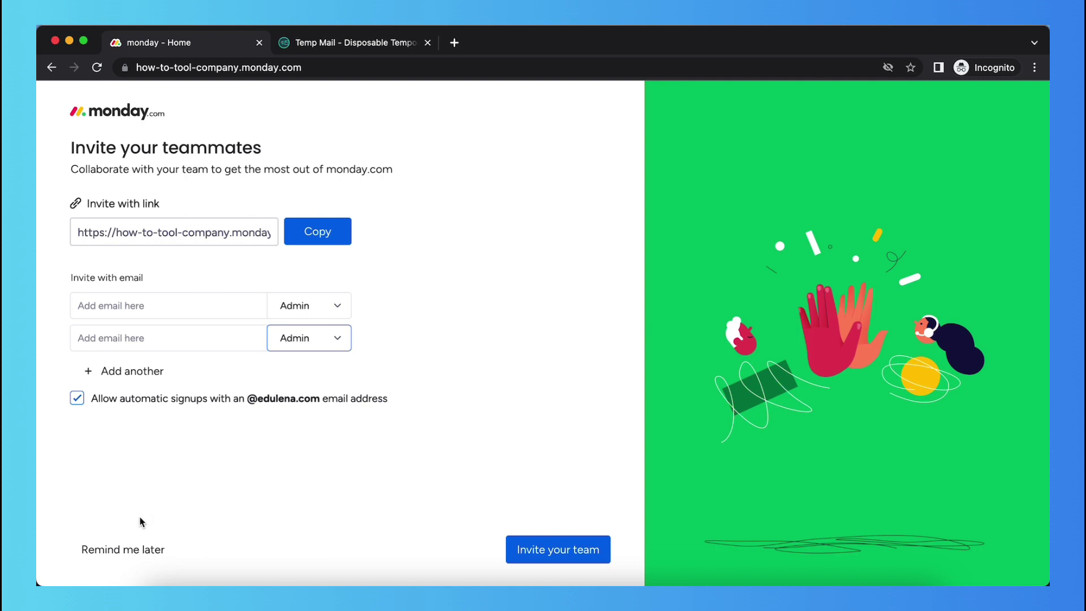
{"action": "left_click", "coordinate": [130, 552]}
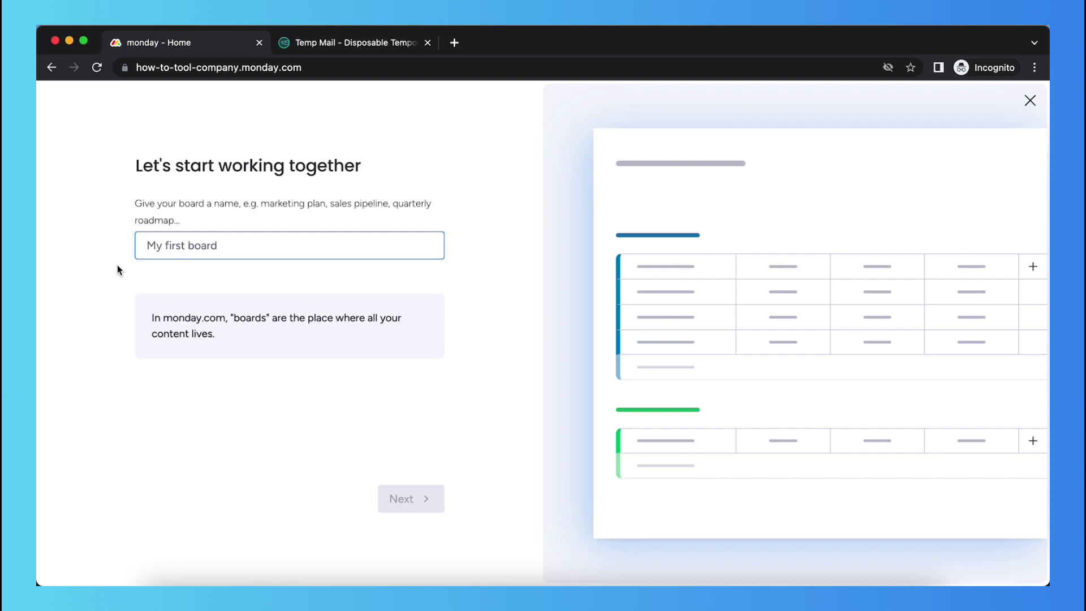
Name the board 'YouTube Test' and try the Owner and Timeline columns, keeping Owner
{"action": "type", "text": "YouTube "}
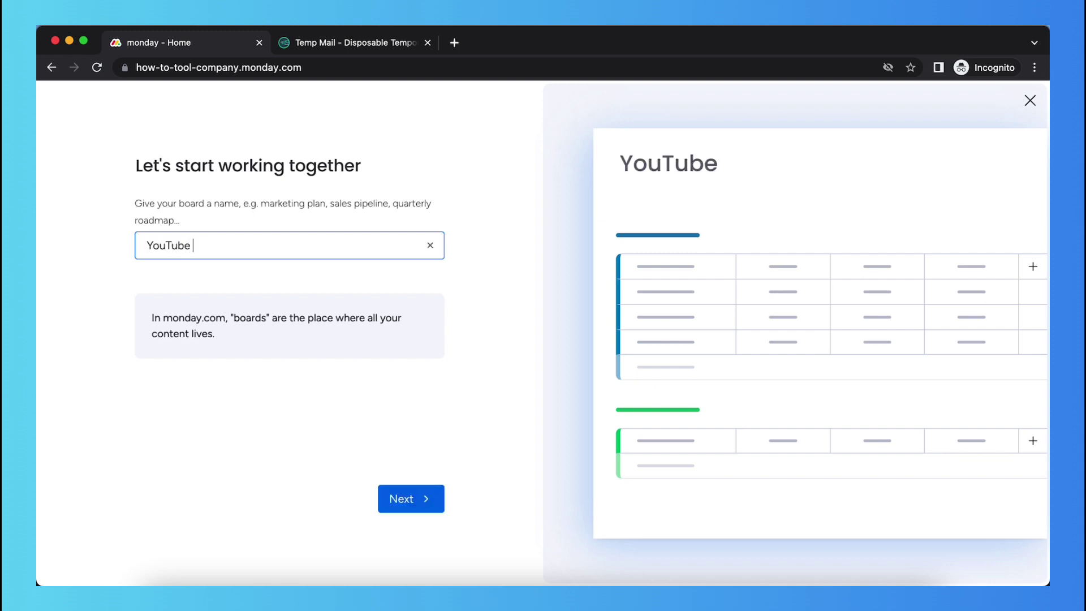
{"action": "type", "text": "Test"}
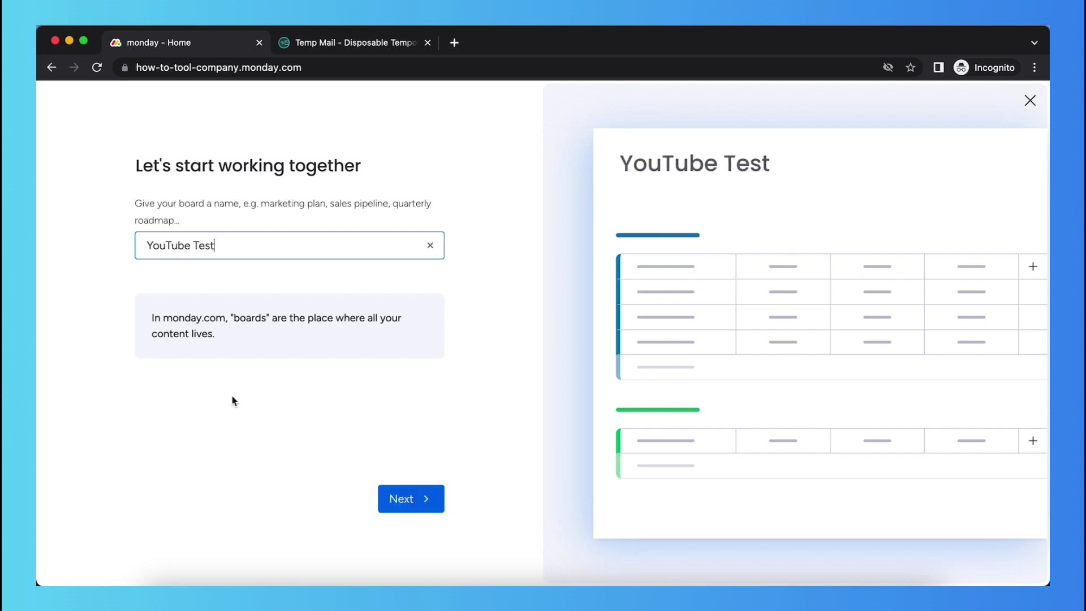
{"action": "left_click", "coordinate": [402, 505]}
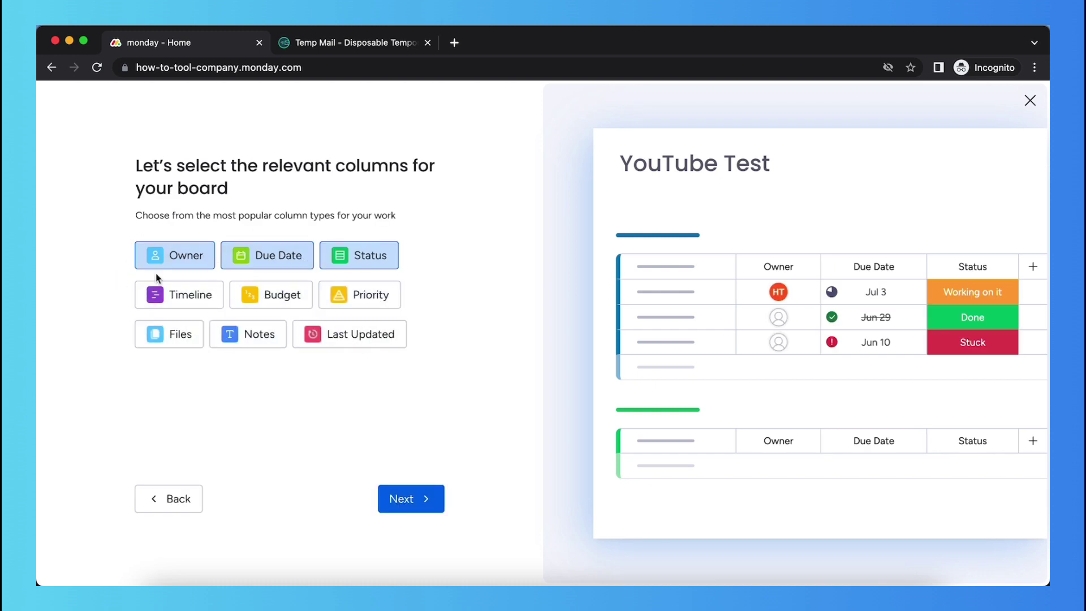
{"action": "left_click", "coordinate": [181, 265]}
{"action": "left_click", "coordinate": [186, 291]}
{"action": "left_click", "coordinate": [181, 263]}
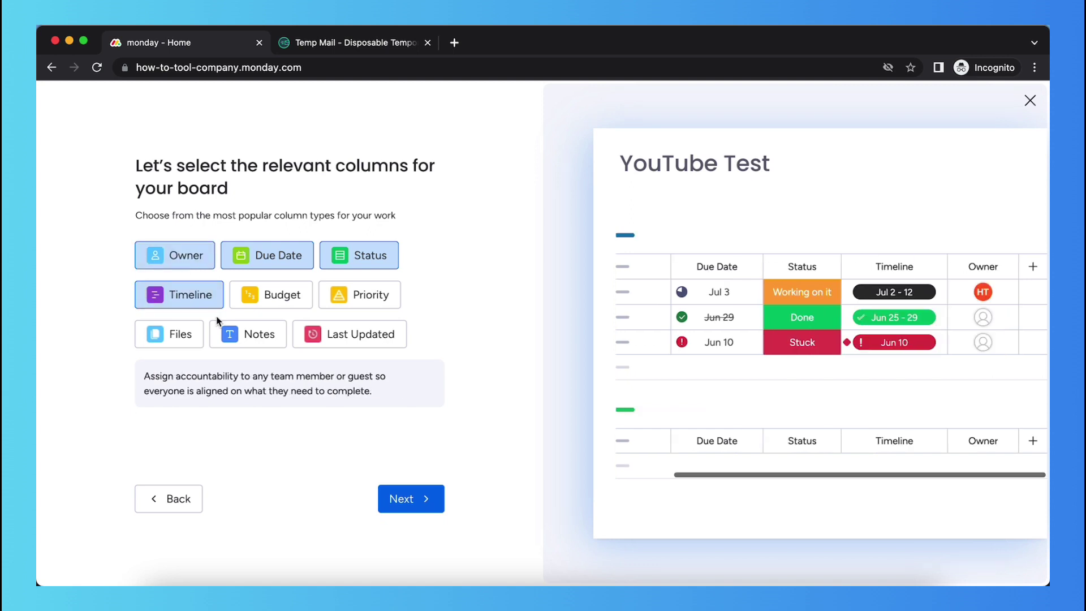
{"action": "left_click", "coordinate": [175, 255]}
{"action": "left_click", "coordinate": [178, 295]}
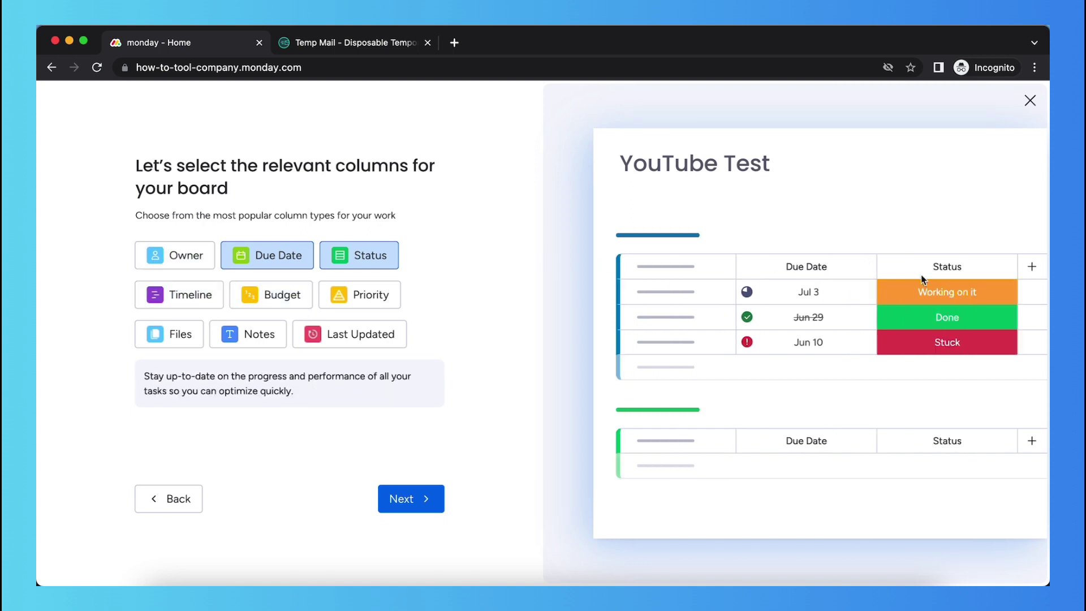
{"action": "left_click", "coordinate": [190, 252]}
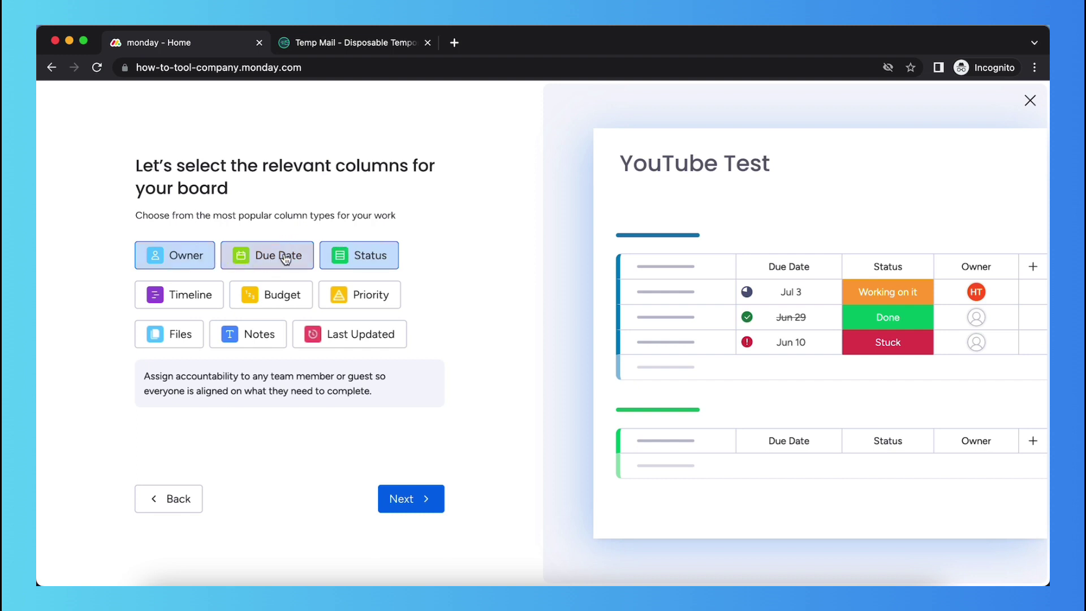
Preview Priority, Budget, Timeline and Files columns, keeping only Owner, Due Date and Status
{"action": "left_click", "coordinate": [350, 305]}
{"action": "left_click", "coordinate": [349, 305]}
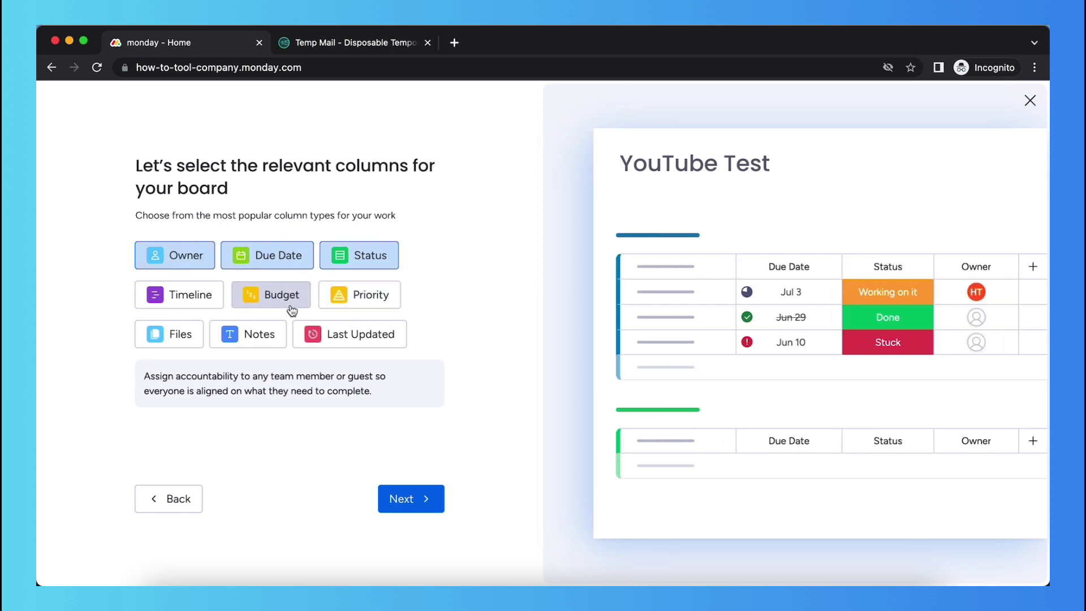
{"action": "left_click", "coordinate": [292, 309]}
{"action": "left_click", "coordinate": [292, 308]}
{"action": "left_click", "coordinate": [206, 307]}
{"action": "left_click", "coordinate": [206, 307]}
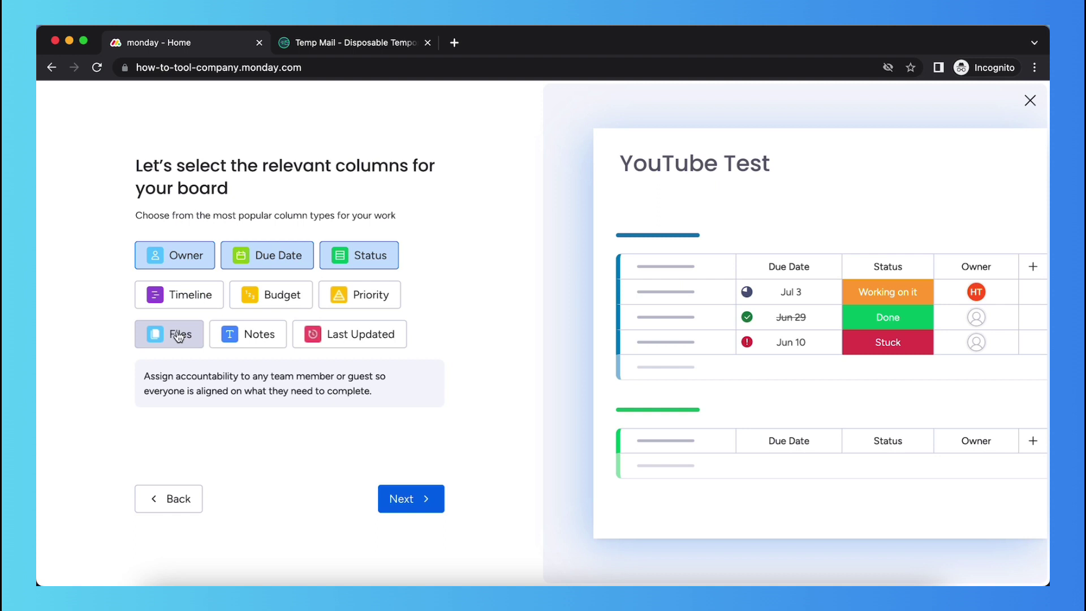
{"action": "left_click", "coordinate": [179, 336]}
{"action": "left_click", "coordinate": [179, 336]}
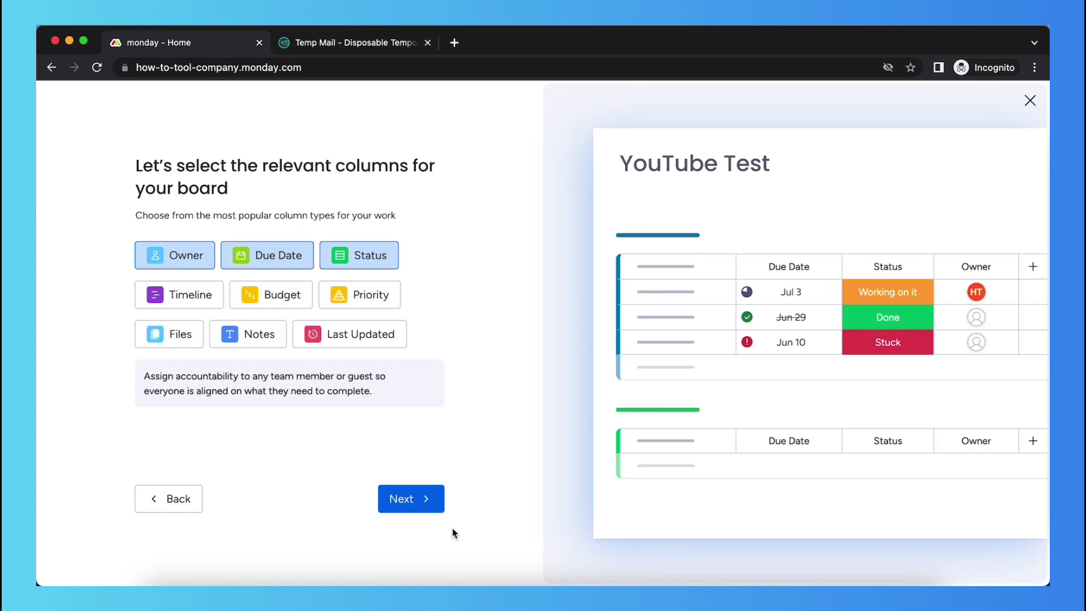
{"action": "left_click", "coordinate": [405, 499]}
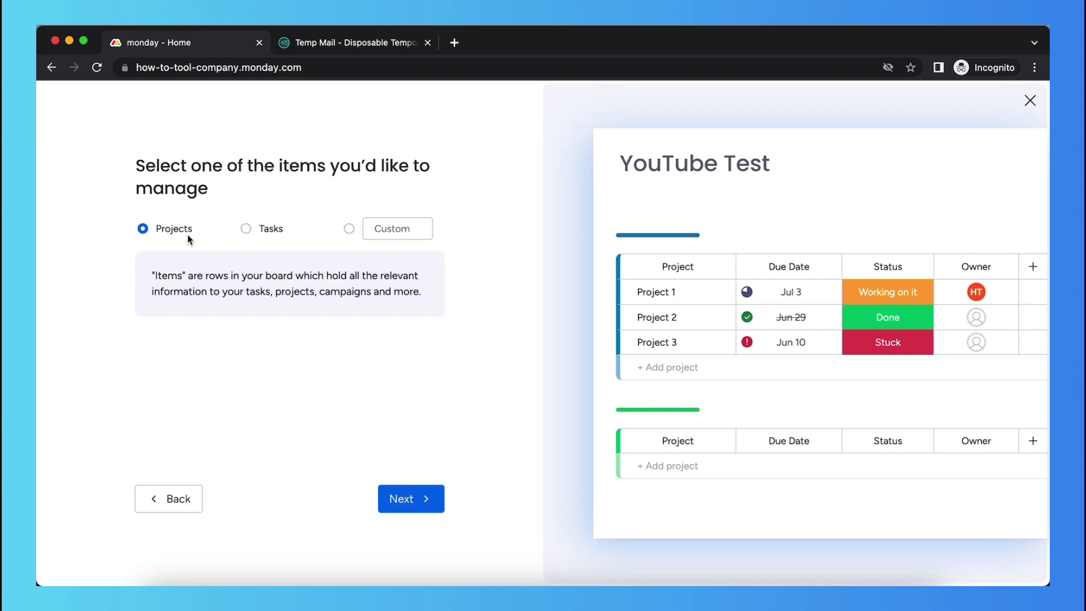
Set the board's item type to the custom name 'Videos'
{"action": "left_click", "coordinate": [246, 229]}
{"action": "left_click", "coordinate": [142, 229]}
{"action": "left_click", "coordinate": [243, 229]}
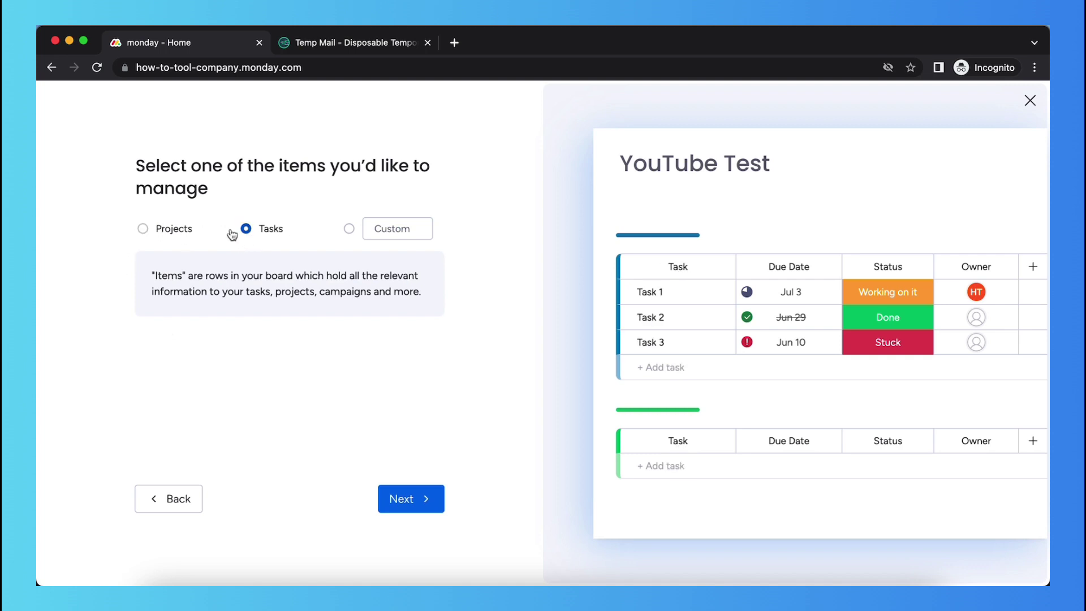
{"action": "left_click", "coordinate": [159, 230]}
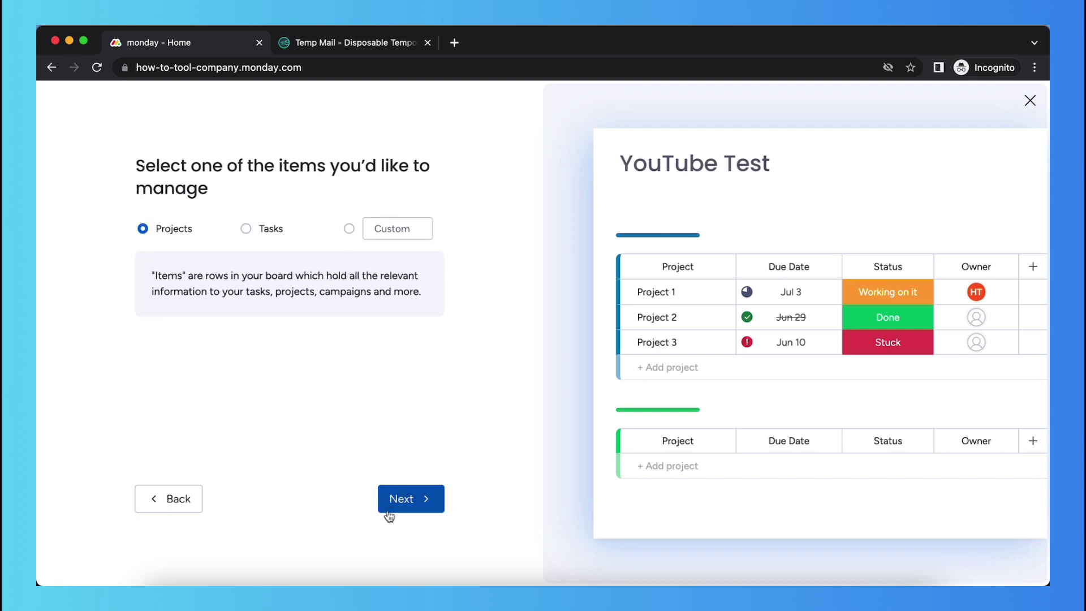
{"action": "left_click", "coordinate": [391, 228]}
{"action": "type", "text": "Video"}
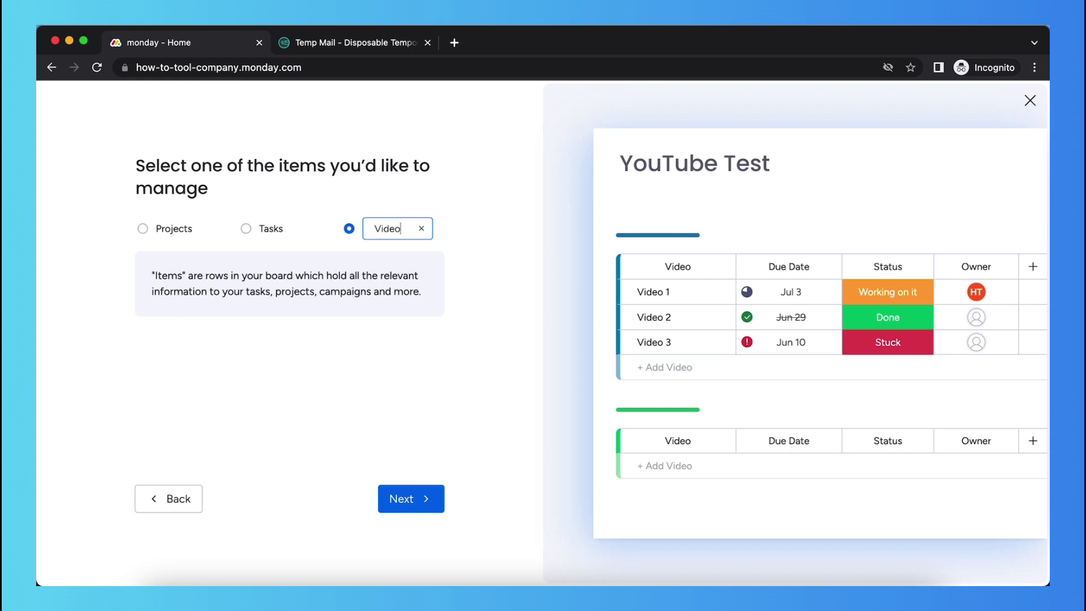
{"action": "type", "text": "a"}
{"action": "key", "text": "BackSpace"}
{"action": "type", "text": "s"}
{"action": "left_click", "coordinate": [419, 330]}
Add the Calendar, Timeline, Cards, Gantt and Kanban views, toggling some off and back on
{"action": "left_click", "coordinate": [426, 504]}
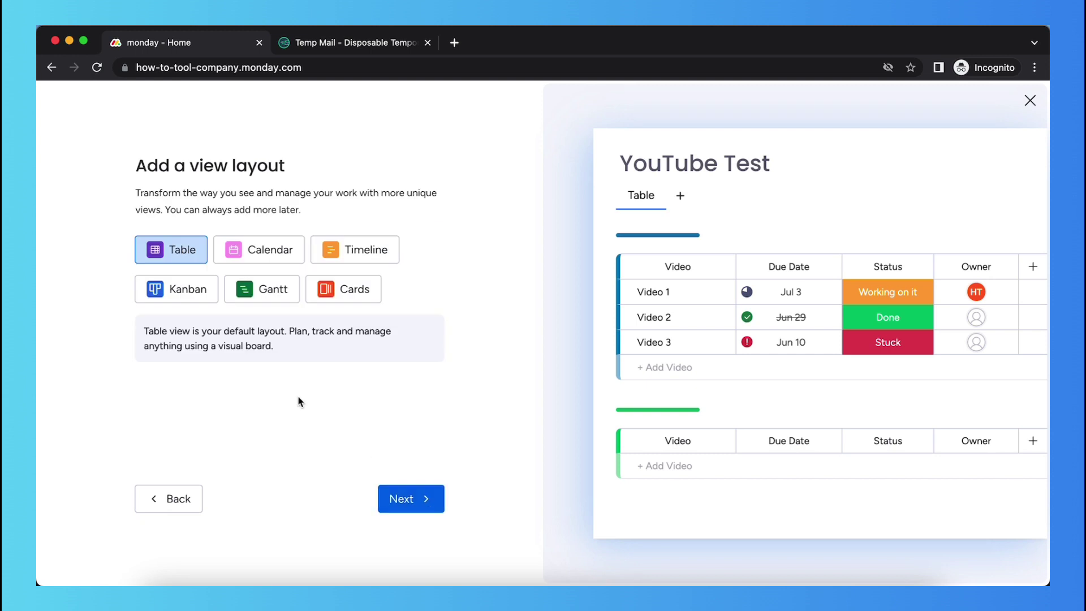
{"action": "left_click", "coordinate": [262, 249]}
{"action": "left_click", "coordinate": [356, 250]}
{"action": "left_click", "coordinate": [345, 289]}
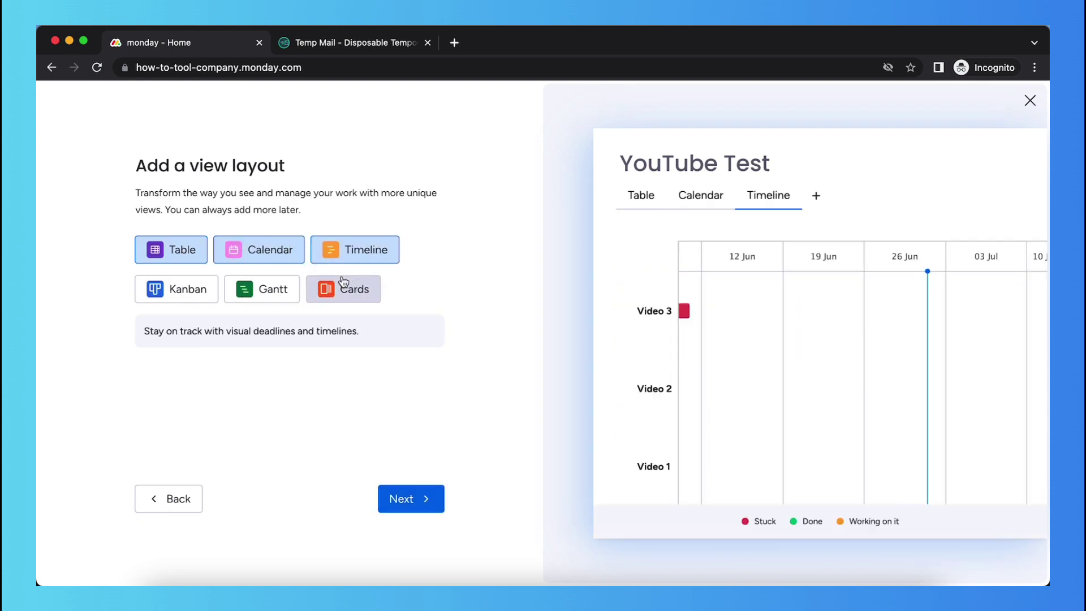
{"action": "left_click", "coordinate": [235, 287]}
{"action": "left_click", "coordinate": [175, 288]}
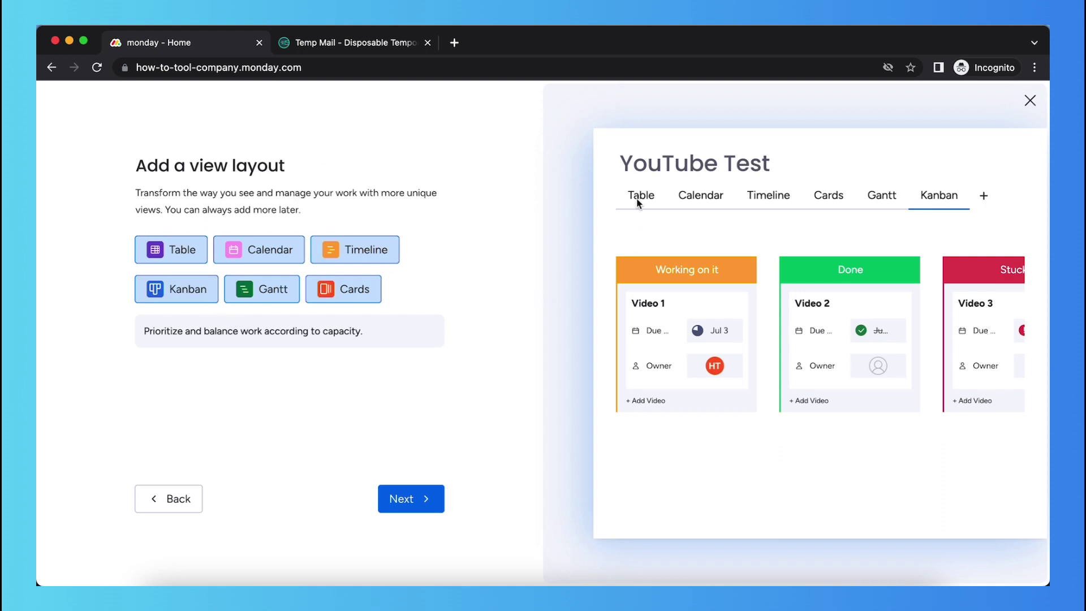
{"action": "left_click", "coordinate": [195, 291]}
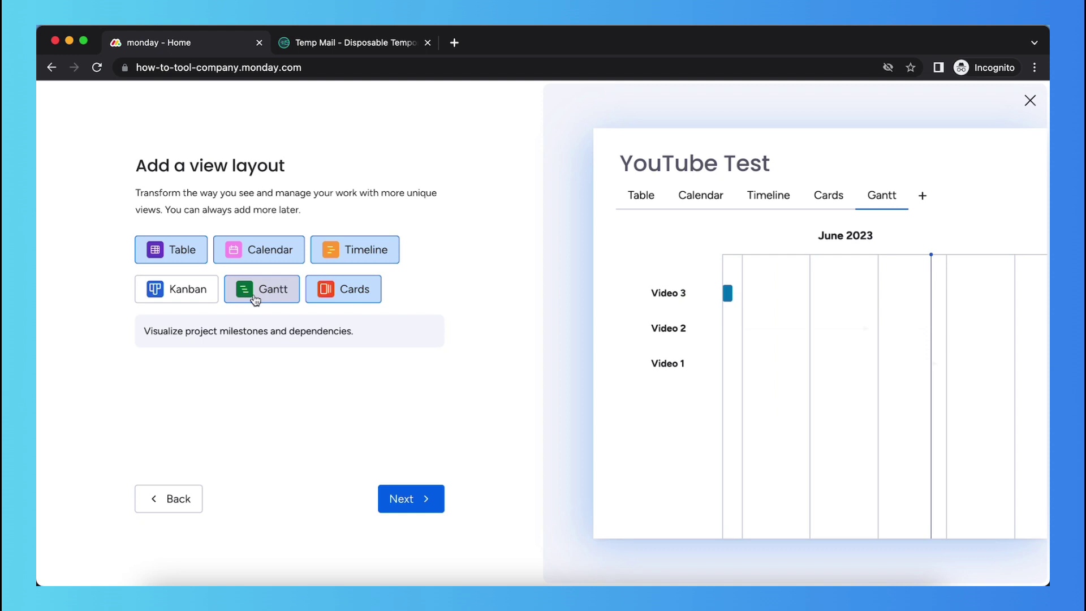
{"action": "left_click", "coordinate": [260, 294]}
{"action": "left_click", "coordinate": [328, 298]}
{"action": "left_click", "coordinate": [280, 297]}
{"action": "left_click", "coordinate": [202, 300]}
{"action": "left_click", "coordinate": [342, 301]}
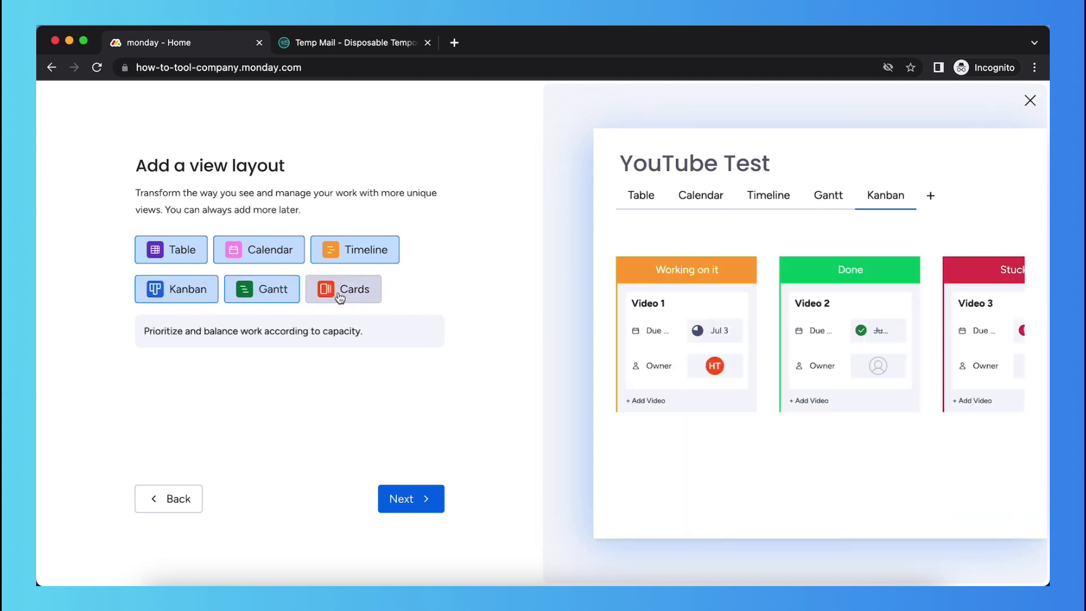
Clear all extra views, then reselect Calendar, Timeline, Kanban, Gantt and Cards
{"action": "left_click", "coordinate": [240, 260]}
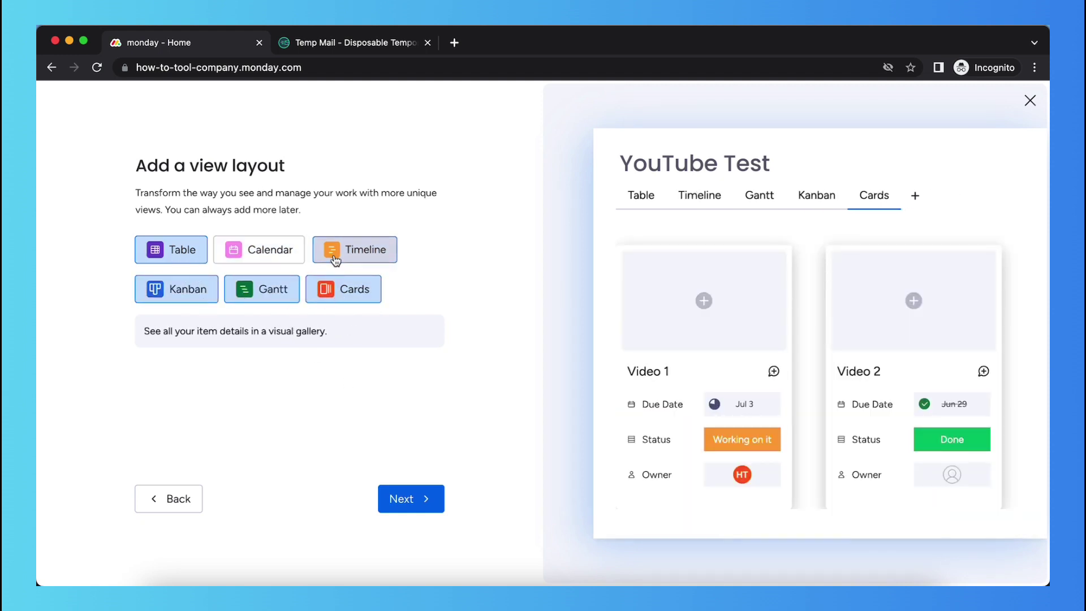
{"action": "left_click", "coordinate": [356, 252]}
{"action": "left_click", "coordinate": [343, 289]}
{"action": "left_click", "coordinate": [263, 289]}
{"action": "left_click", "coordinate": [187, 291]}
{"action": "left_click", "coordinate": [266, 252]}
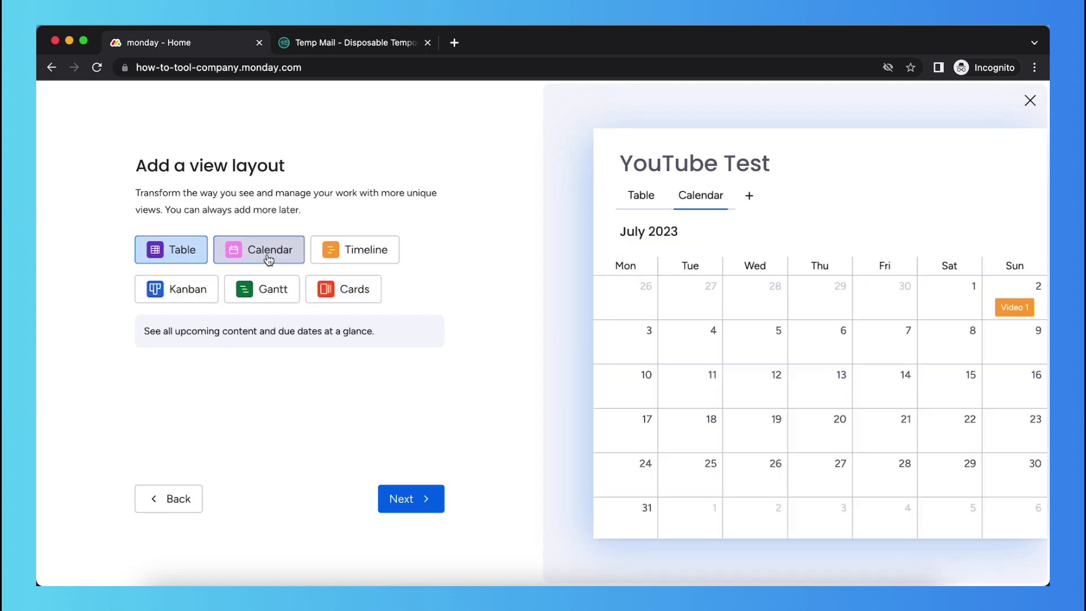
{"action": "left_click", "coordinate": [355, 250]}
{"action": "left_click", "coordinate": [192, 286]}
{"action": "left_click", "coordinate": [266, 288]}
{"action": "left_click", "coordinate": [347, 290]}
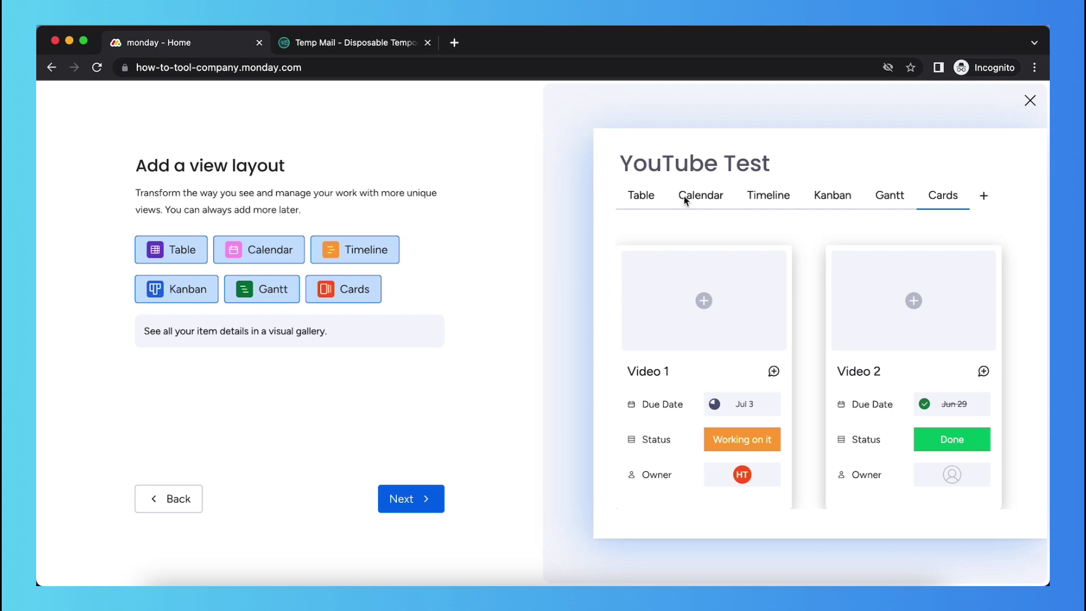
Retitle Video 1 as 'How to create an account on monday.com'
{"action": "left_click", "coordinate": [425, 499]}
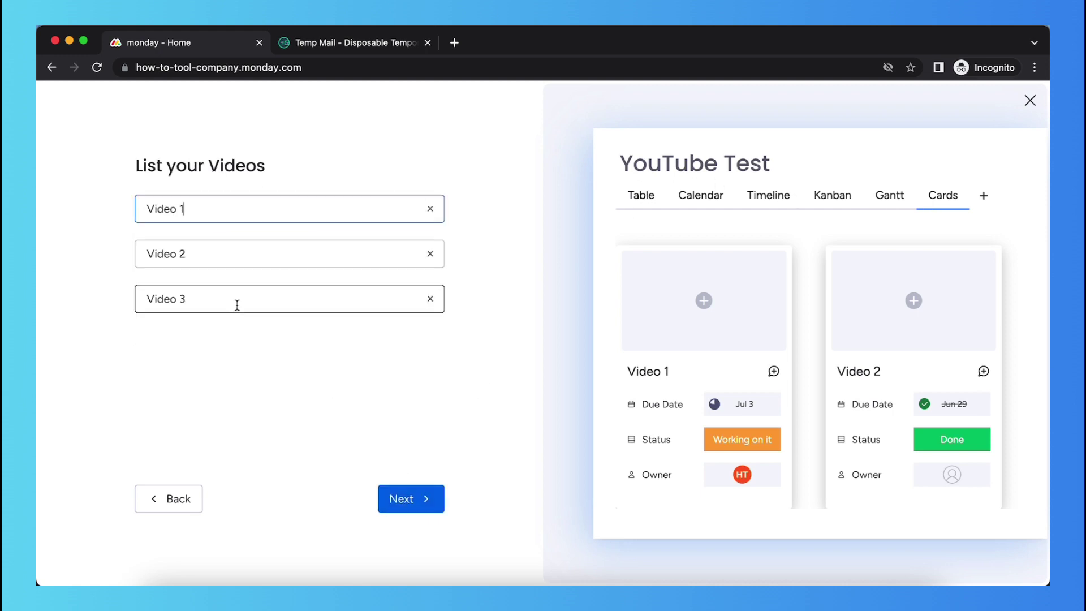
{"action": "triple_click", "coordinate": [199, 215]}
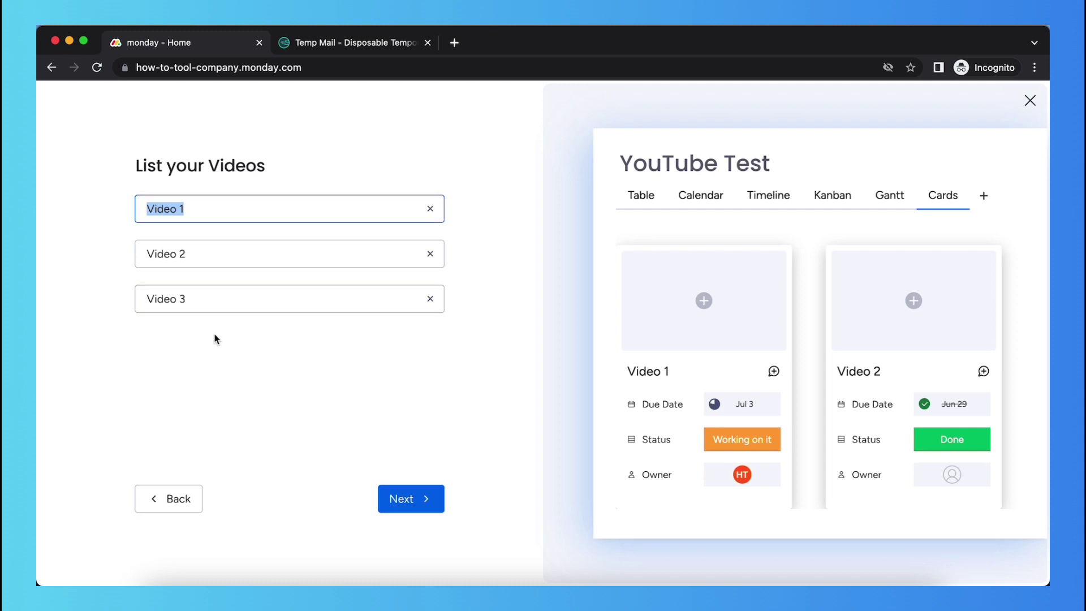
{"action": "type", "text": "How to"}
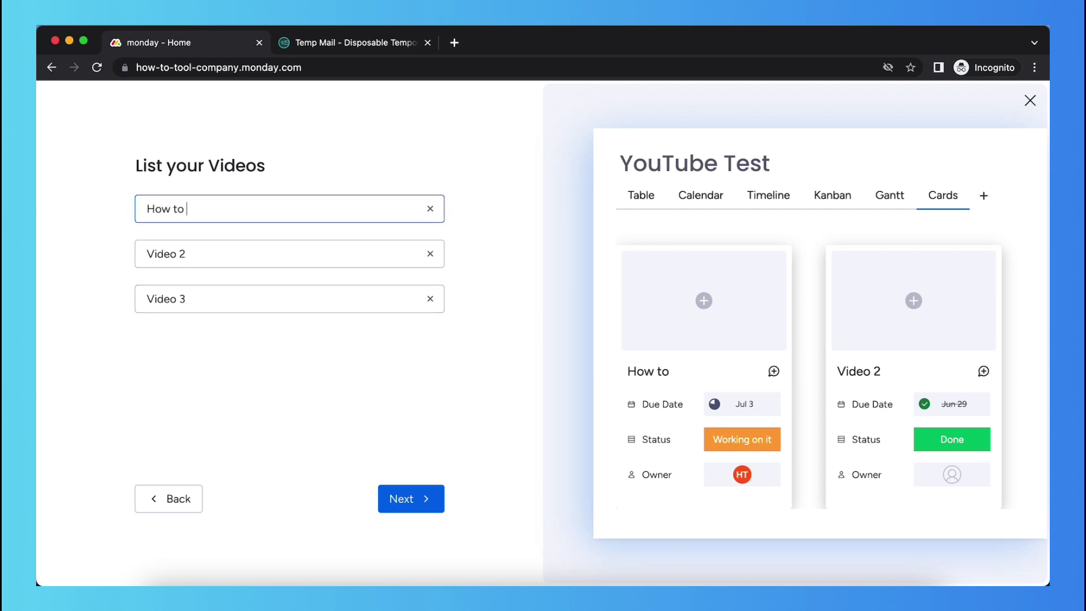
{"action": "type", "text": " create ab n"}
{"action": "type", "text": "ccount on"}
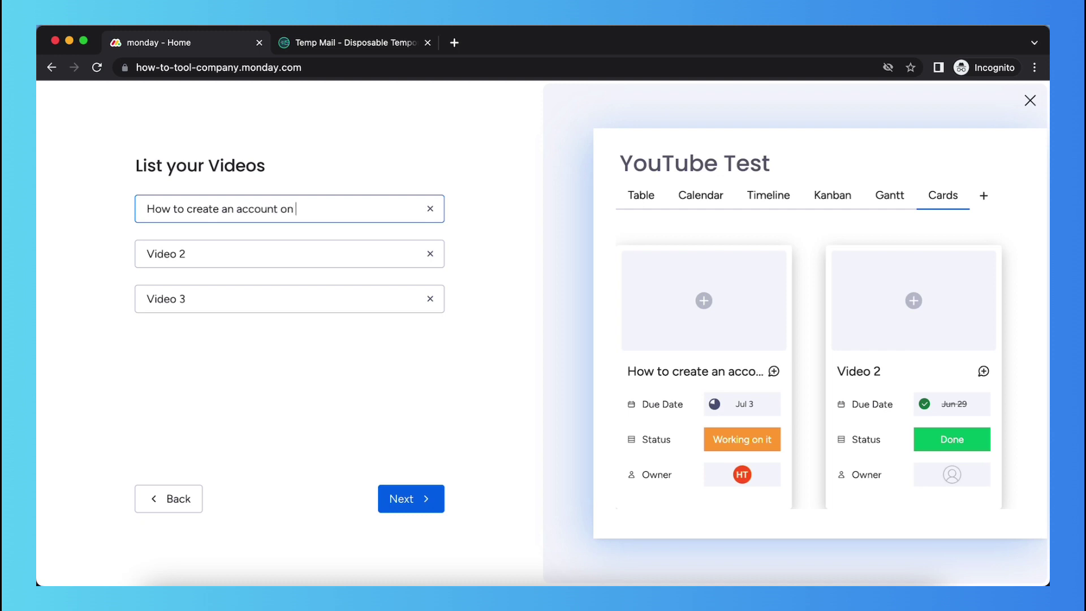
{"action": "type", "text": " monday. com"}
{"action": "key", "text": "BackSpace"}
{"action": "key", "text": "BackSpace"}
{"action": "key", "text": "BackSpace"}
{"action": "key", "text": "BackSpace"}
{"action": "type", "text": "com"}
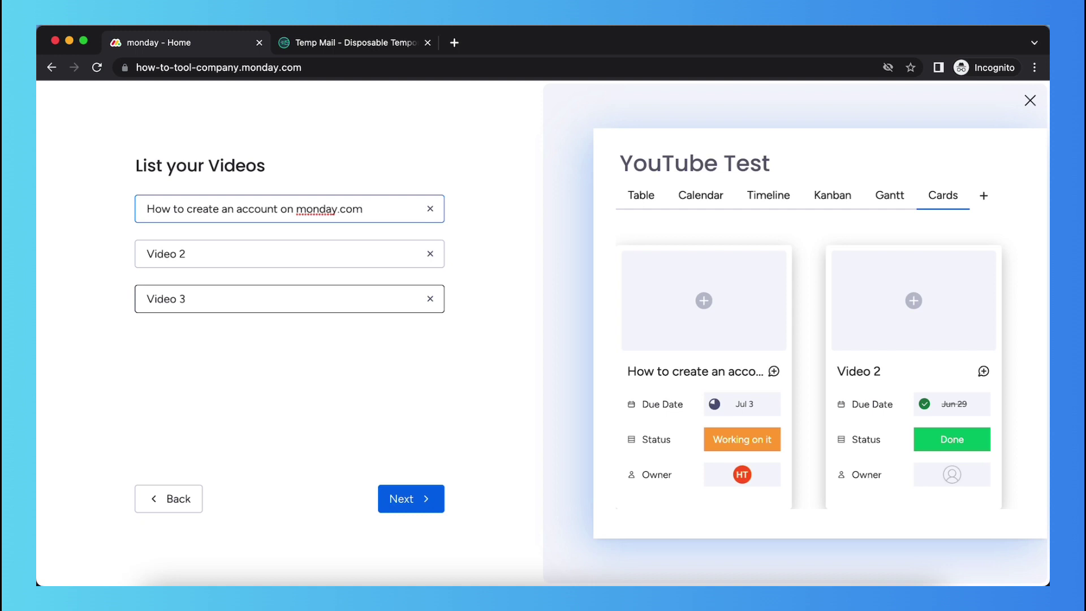
{"action": "key", "text": "super+a"}
{"action": "key", "text": "super+c"}
Paste the same title into Video 2 and Video 3
{"action": "left_click", "coordinate": [200, 244]}
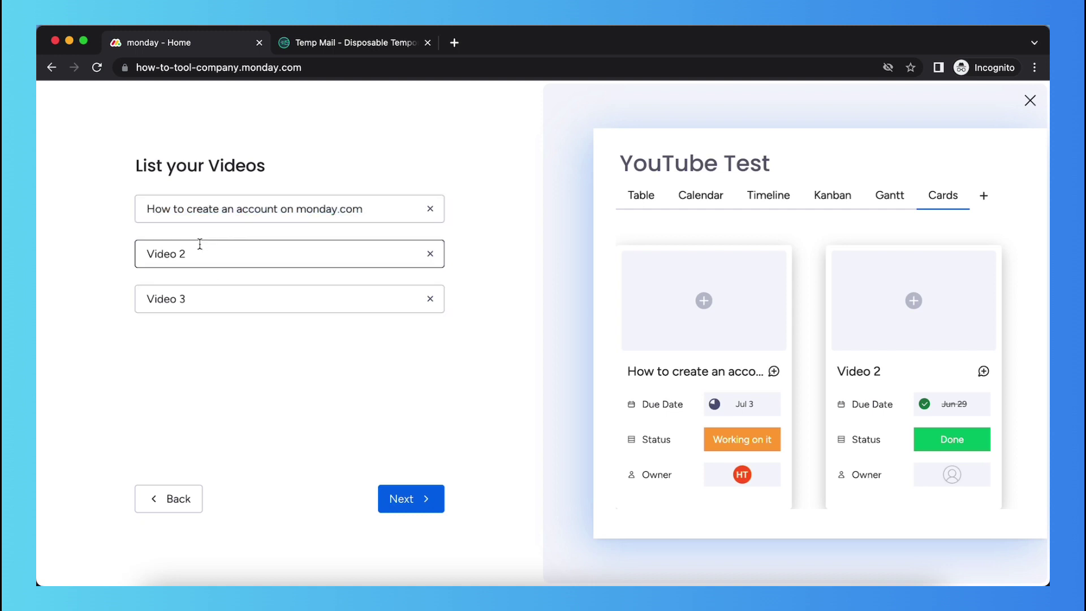
{"action": "key", "text": "super+a"}
{"action": "key", "text": "super+v"}
{"action": "left_click", "coordinate": [199, 297]}
{"action": "key", "text": "super+a"}
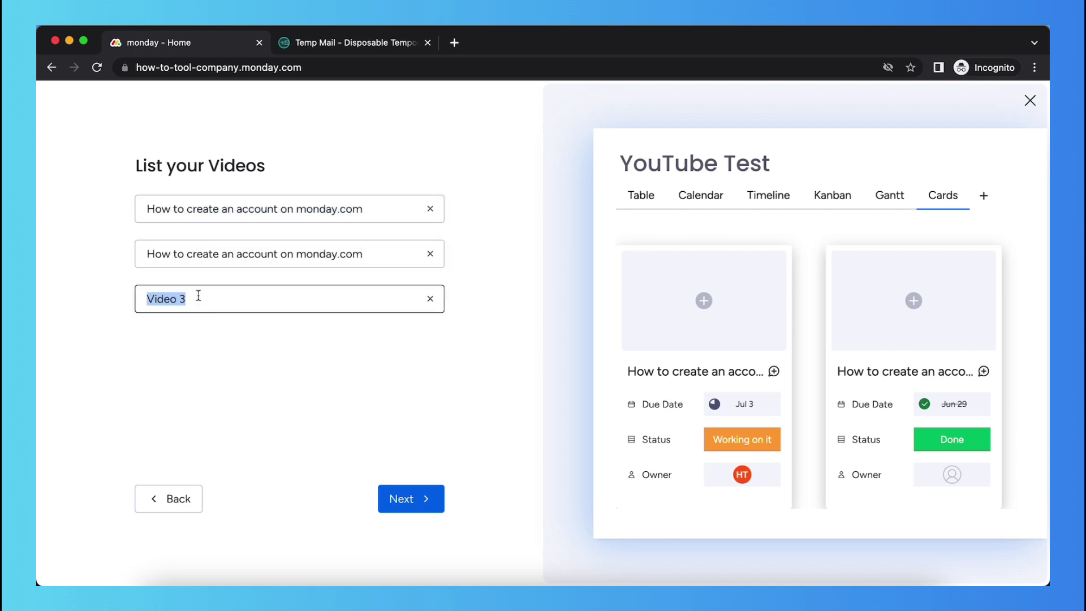
{"action": "key", "text": "super+v"}
{"action": "left_click", "coordinate": [210, 333]}
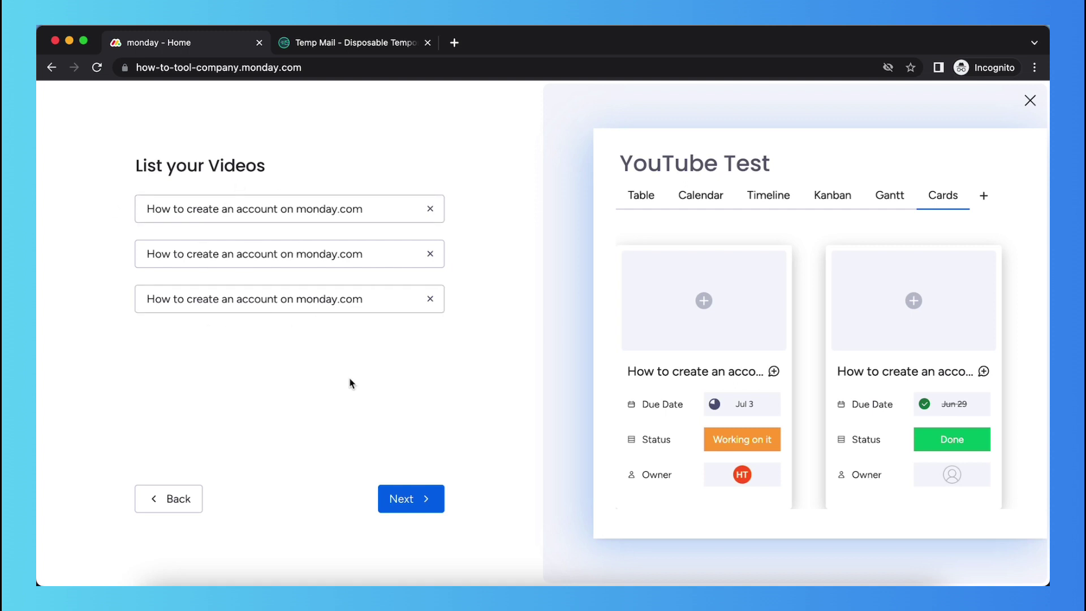
{"action": "left_click", "coordinate": [397, 499]}
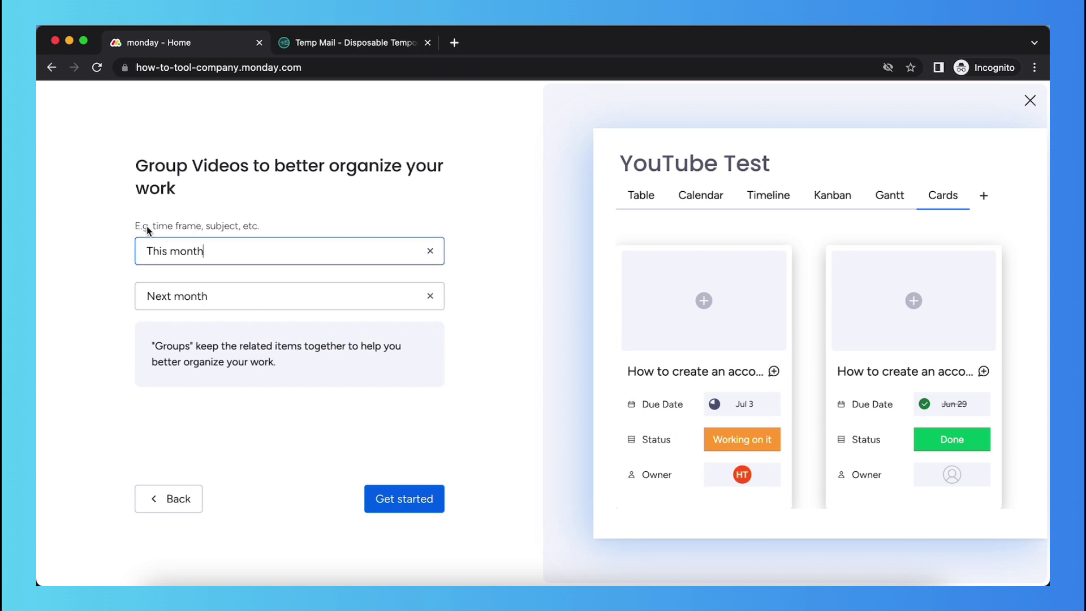
Rename the groups 'This week' and 'Next week' and create the board
{"action": "double_click", "coordinate": [161, 252]}
{"action": "double_click", "coordinate": [179, 253]}
{"action": "type", "text": "w"}
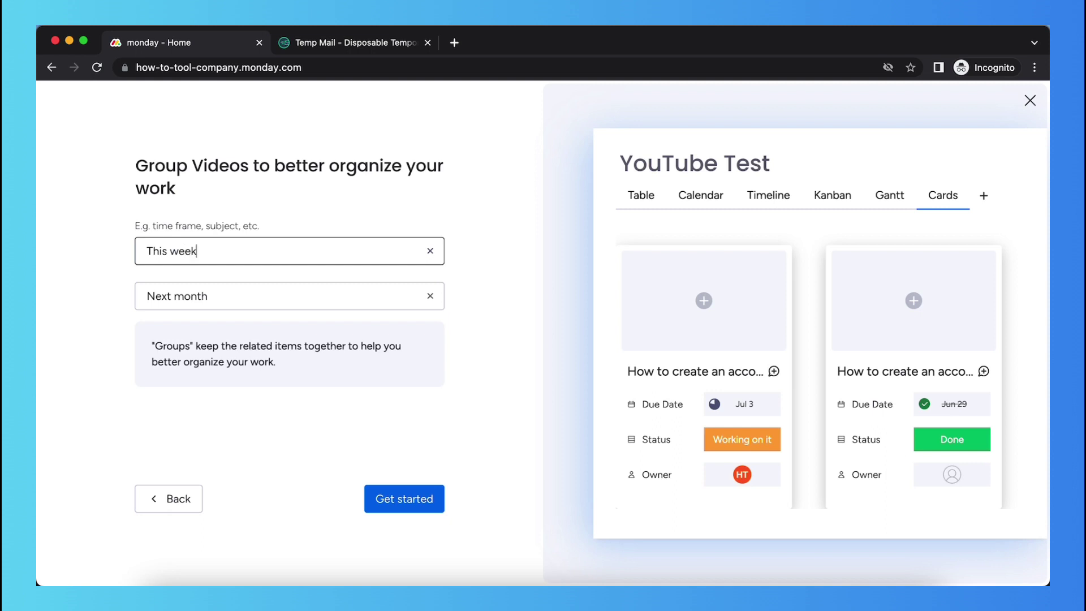
{"action": "left_click", "coordinate": [195, 296]}
{"action": "double_click", "coordinate": [193, 296]}
{"action": "type", "text": "week"}
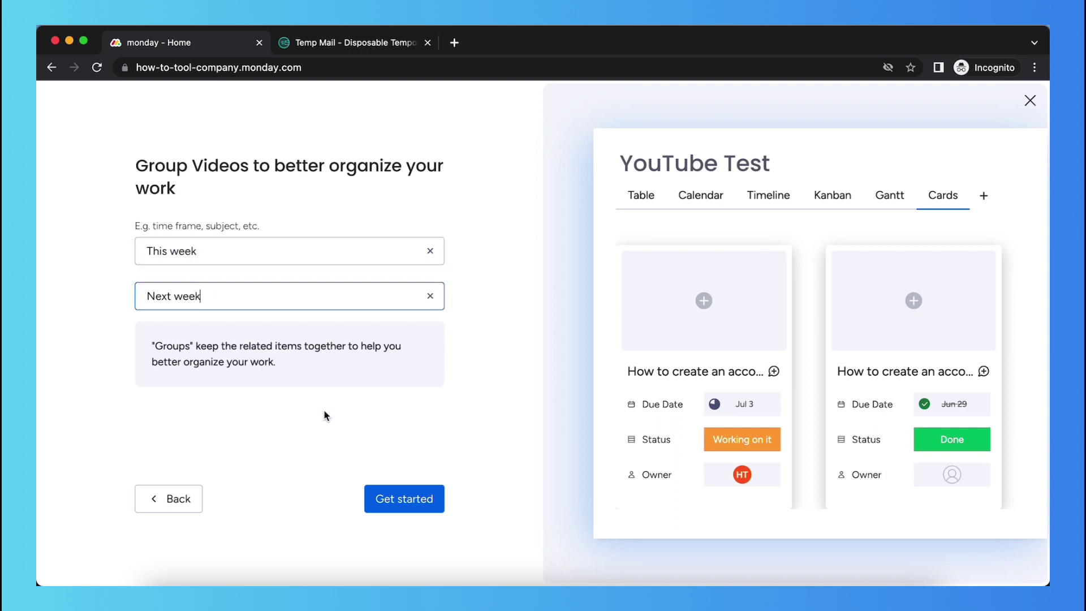
{"action": "left_click", "coordinate": [385, 496]}
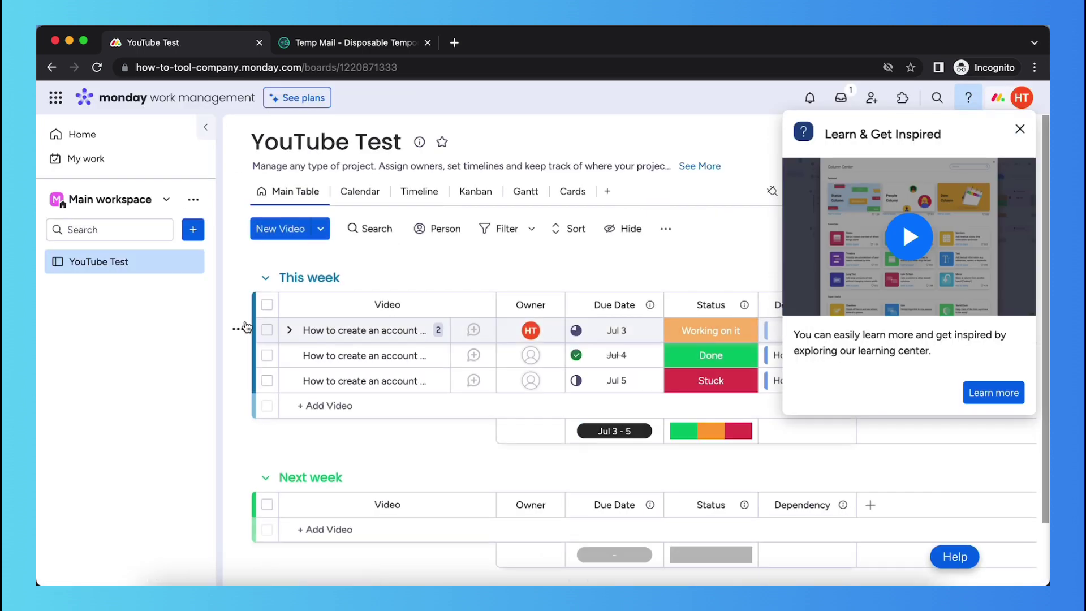
Close the Learn & Get Inspired panel and dismiss the additional-views tip
{"action": "left_click", "coordinate": [1020, 129]}
{"action": "scroll", "coordinate": [405, 293], "scroll_direction": "down", "scroll_amount": 2}
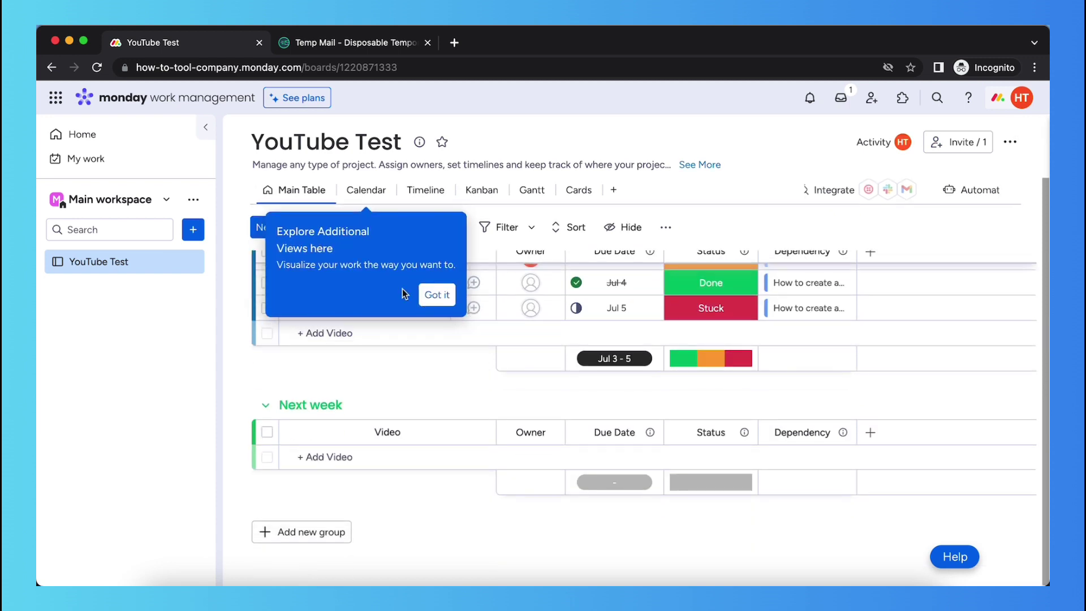
{"action": "left_click", "coordinate": [438, 294]}
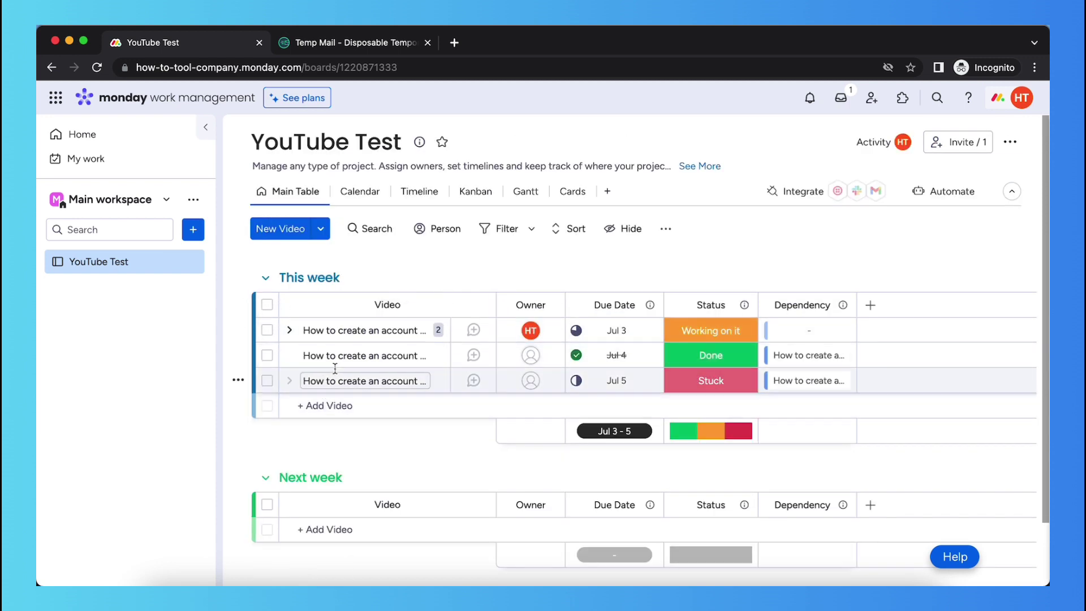
Look through the Calendar, Timeline, Kanban, Gantt and Cards views, then return to Main Table
{"action": "left_click", "coordinate": [347, 195]}
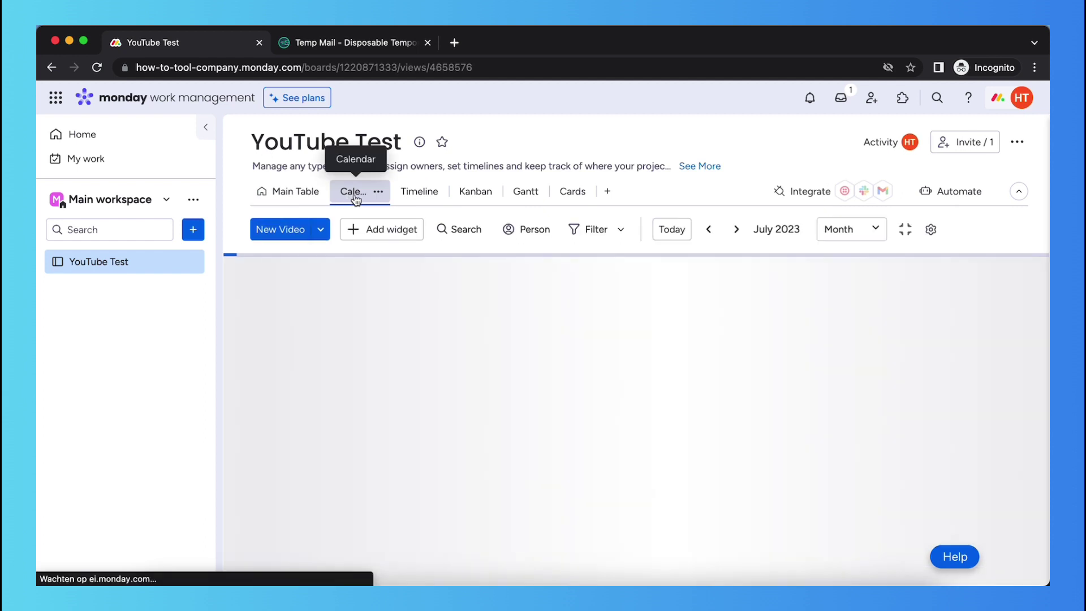
{"action": "left_click", "coordinate": [422, 195]}
{"action": "left_click", "coordinate": [472, 194]}
{"action": "left_click", "coordinate": [520, 191]}
{"action": "left_click", "coordinate": [537, 191]}
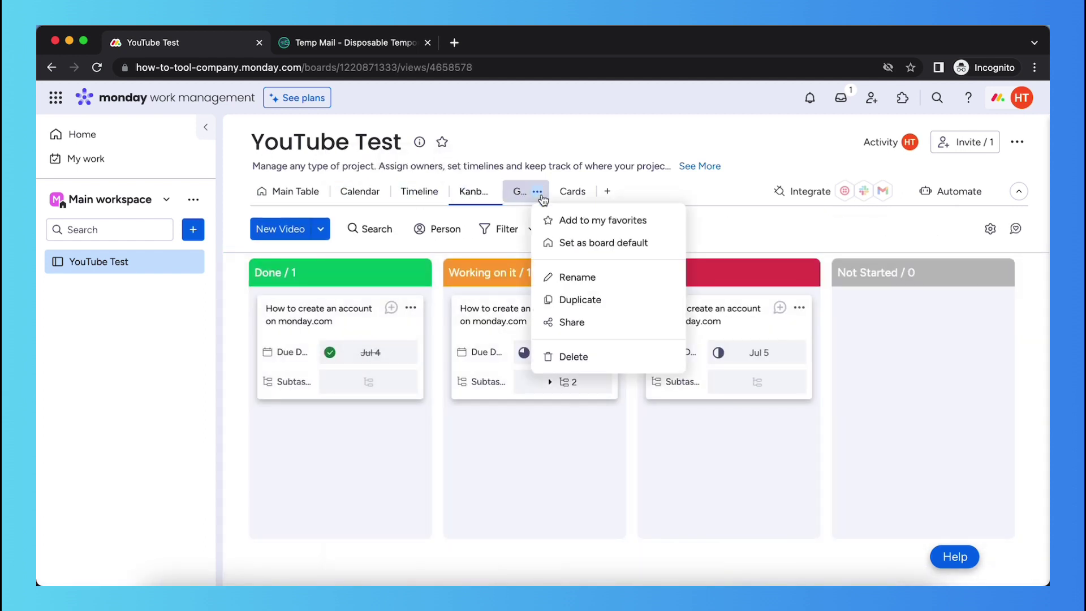
{"action": "left_click", "coordinate": [537, 191]}
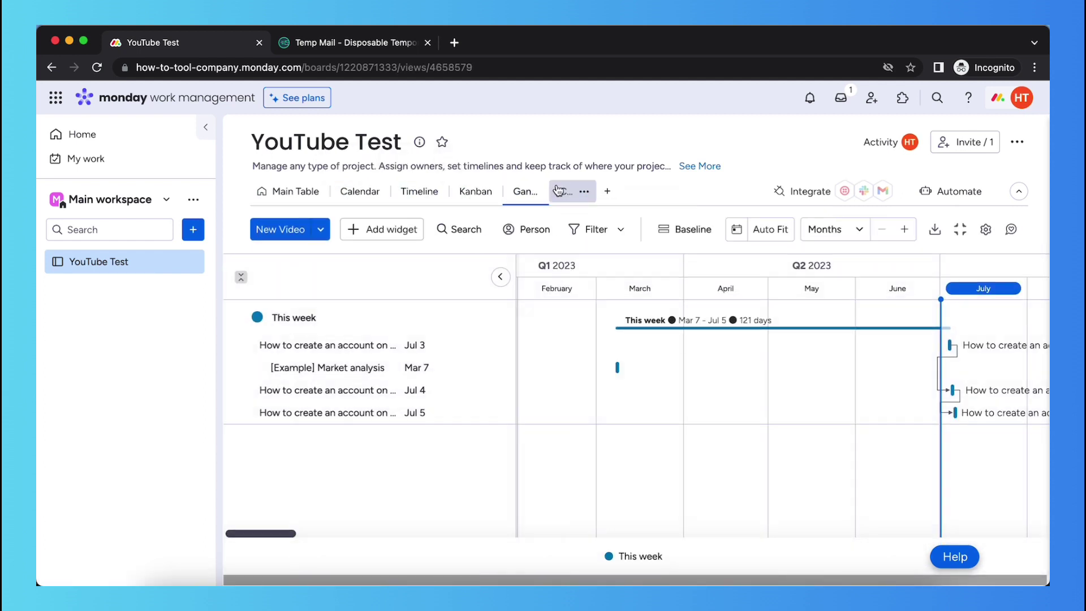
{"action": "left_click", "coordinate": [571, 191]}
{"action": "left_click", "coordinate": [292, 191]}
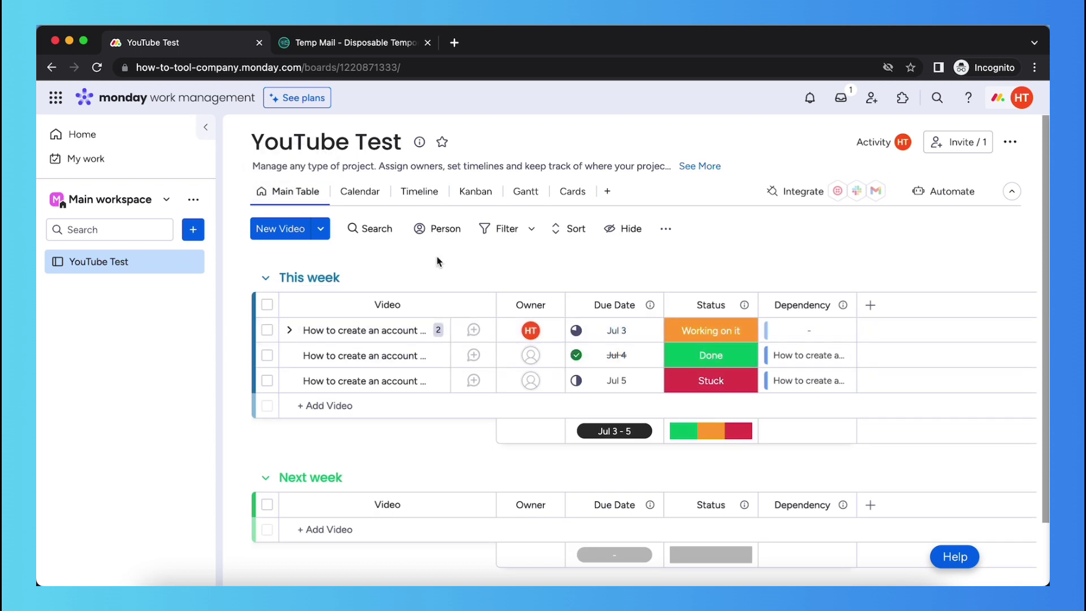
{"action": "scroll", "coordinate": [571, 445], "scroll_direction": "down", "scroll_amount": 1}
{"action": "scroll", "coordinate": [570, 446], "scroll_direction": "down", "scroll_amount": 1}
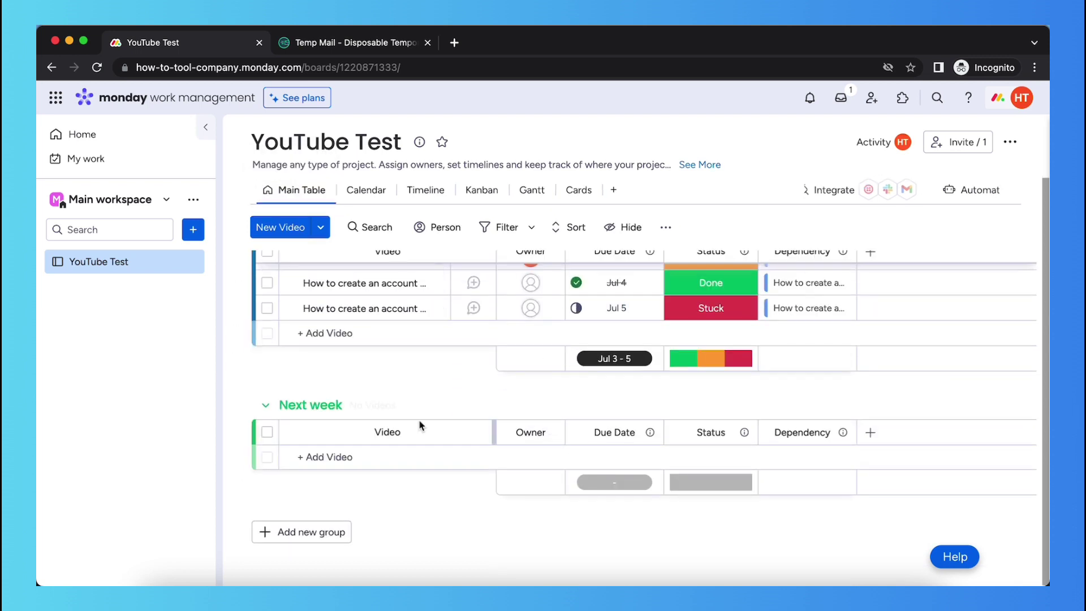
{"action": "scroll", "coordinate": [374, 396], "scroll_direction": "up", "scroll_amount": 1}
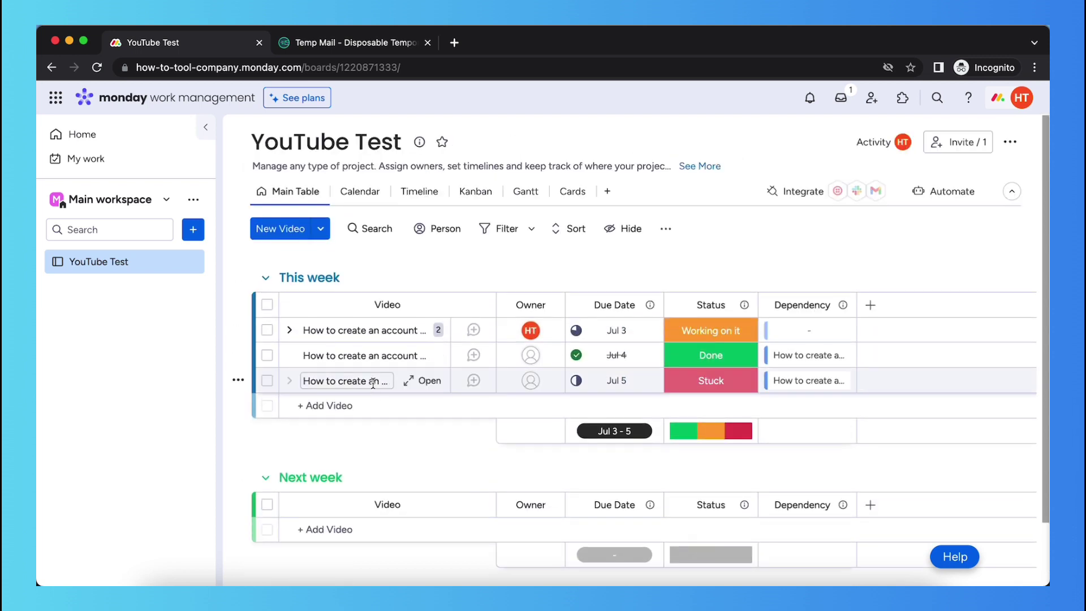
{"action": "scroll", "coordinate": [310, 284], "scroll_direction": "down", "scroll_amount": 1}
{"action": "scroll", "coordinate": [311, 289], "scroll_direction": "up", "scroll_amount": 2}
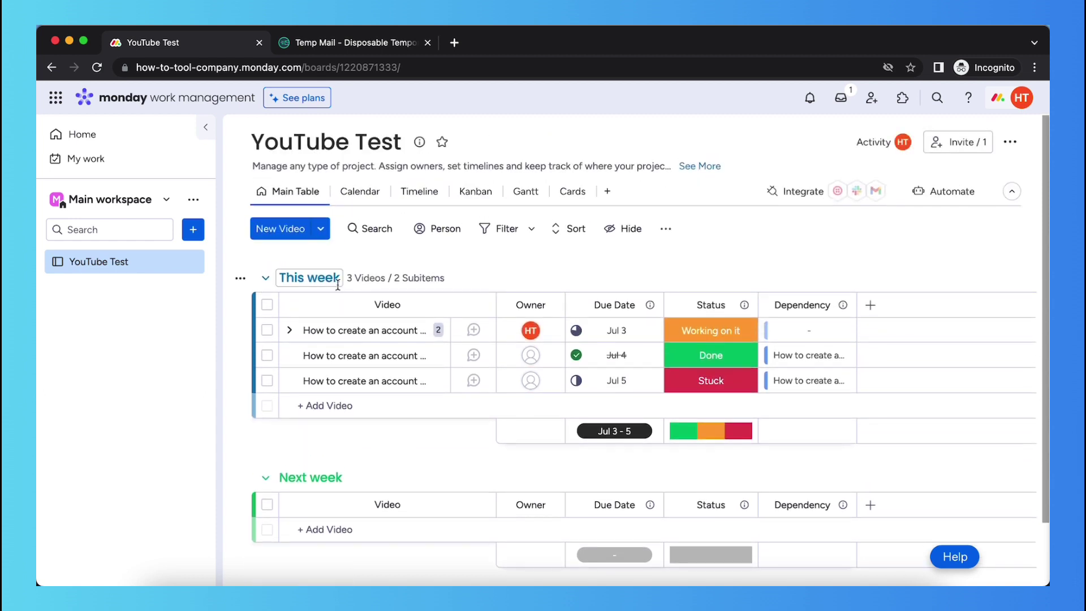